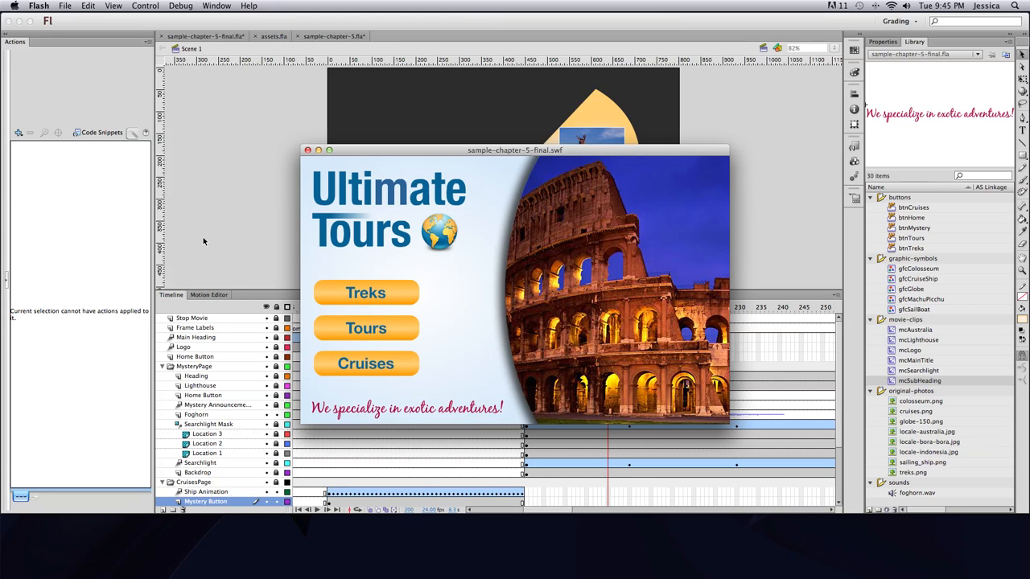
Preview the Cruises and Mystery Locale pages in the finished movie, close the preview and switch to sample-chapter-5.fla.
click(409, 372)
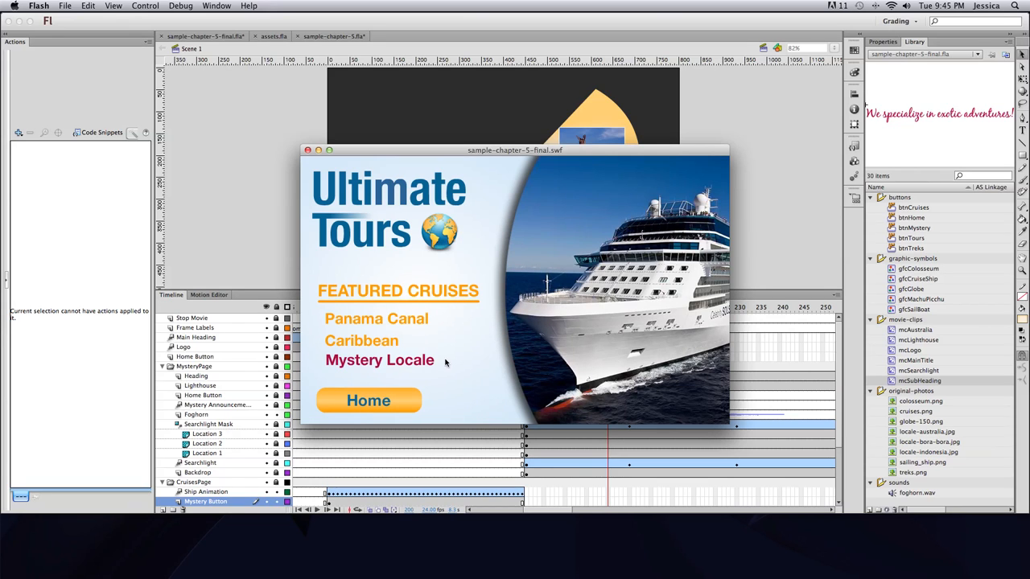
click(399, 364)
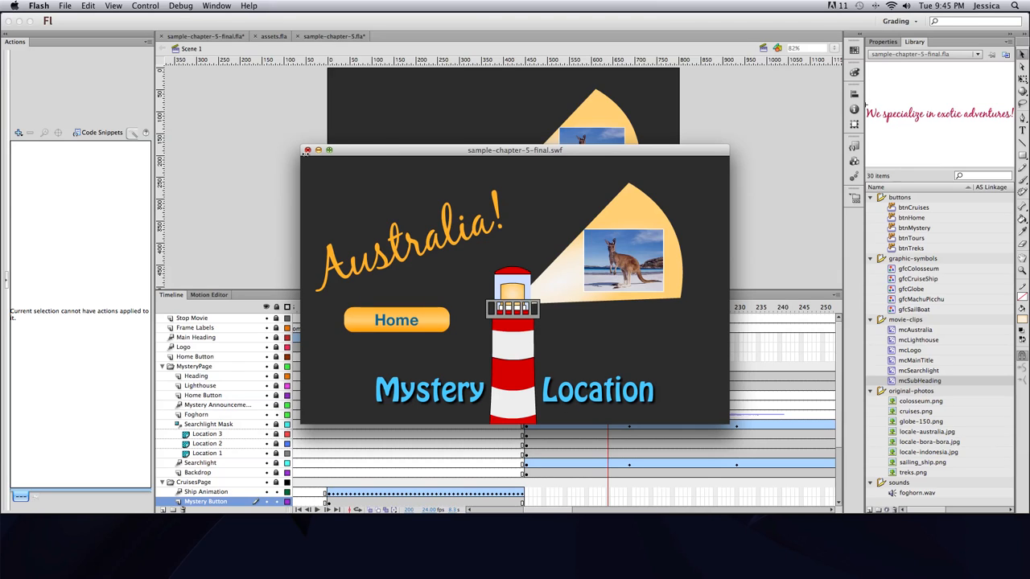
click(306, 151)
click(333, 37)
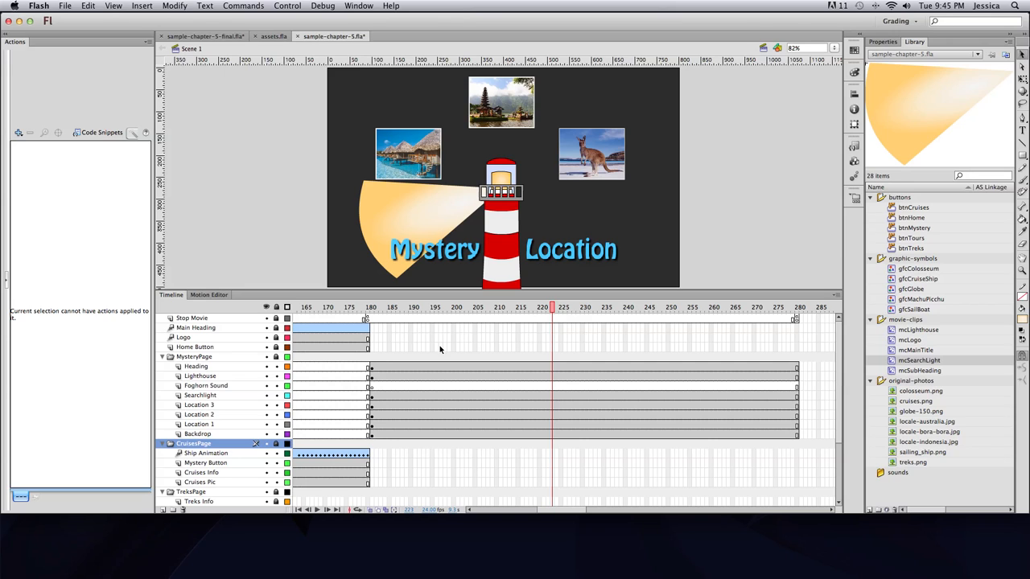
Examine the layers inside the MysteryPage folder, from Backdrop and the three Location layers up to Lighthouse.
click(163, 357)
click(163, 357)
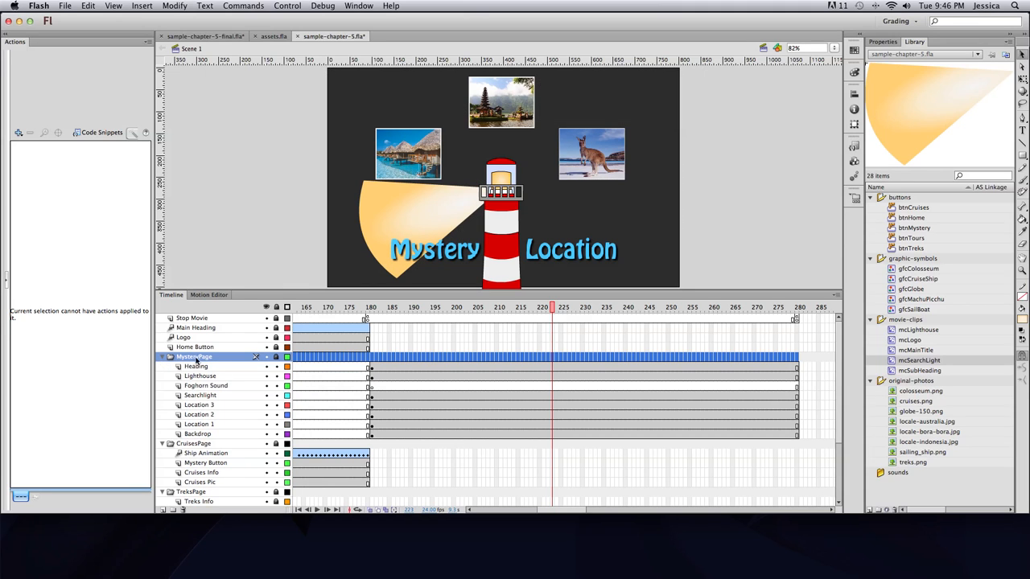
click(223, 436)
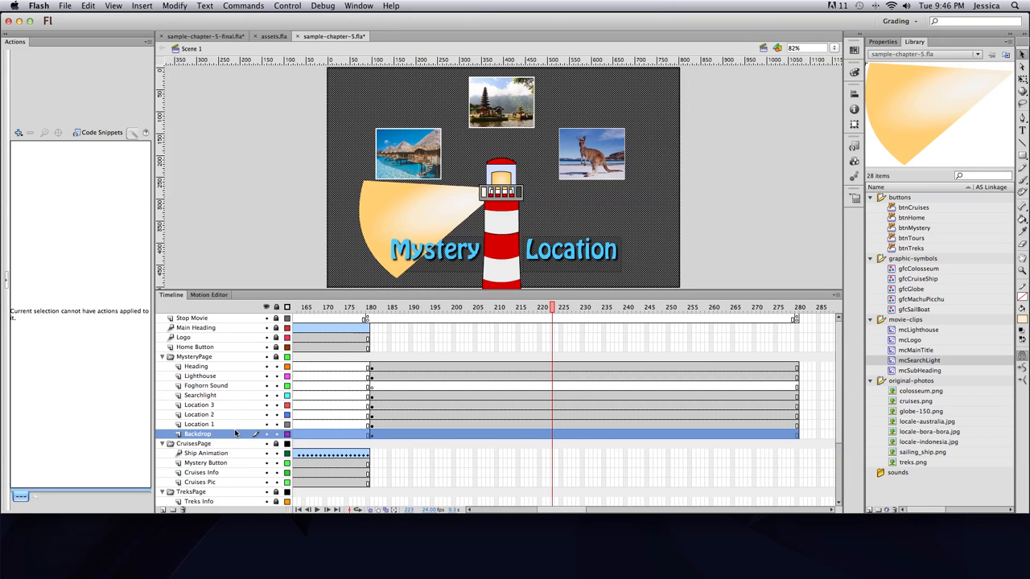
click(231, 424)
click(231, 414)
click(231, 405)
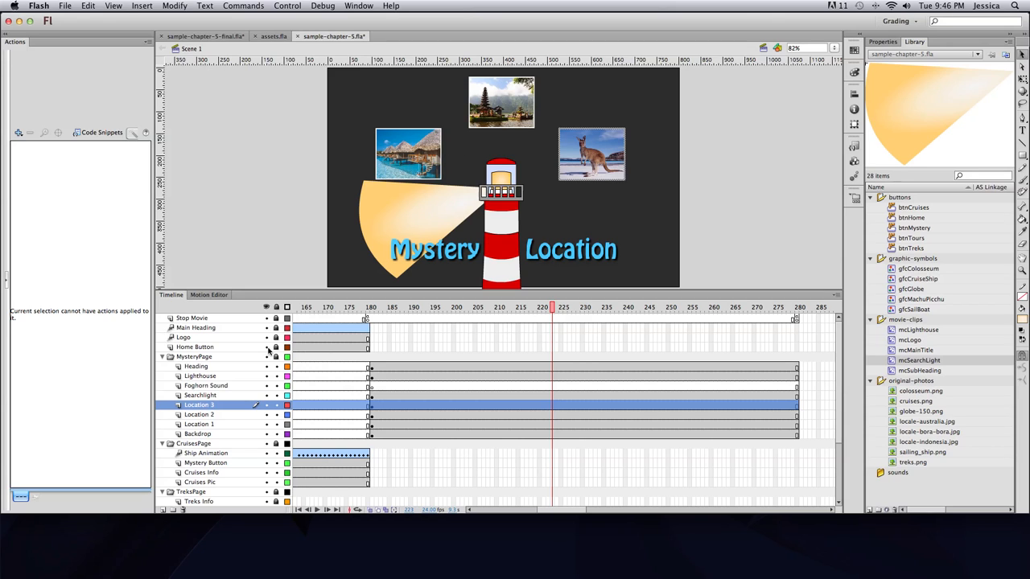
click(215, 395)
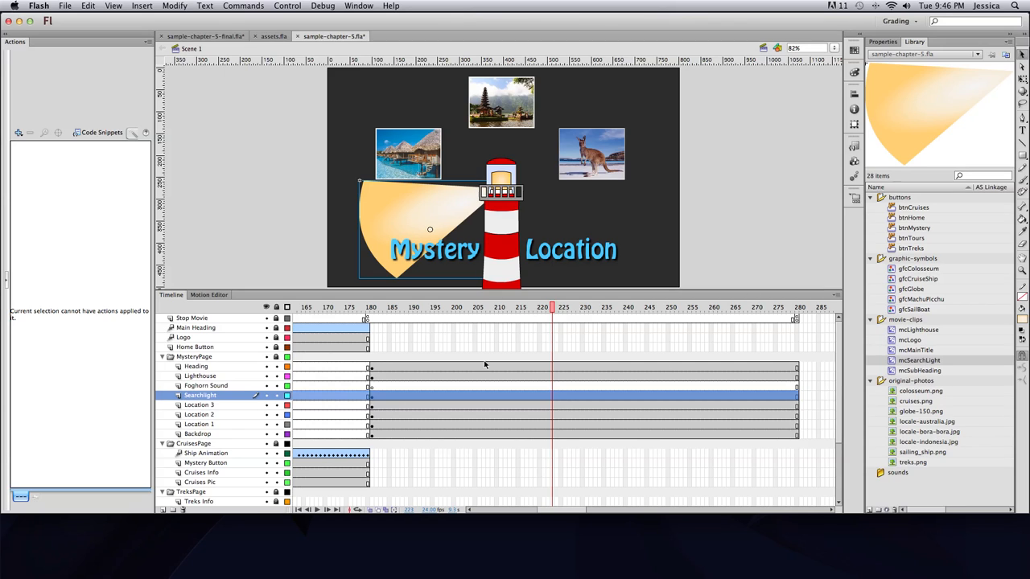
click(199, 387)
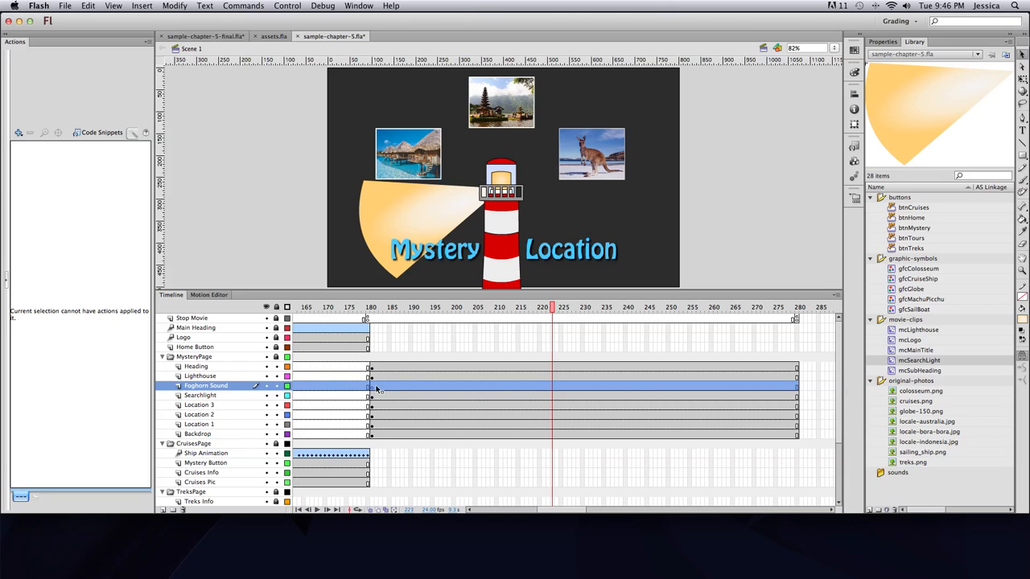
click(223, 380)
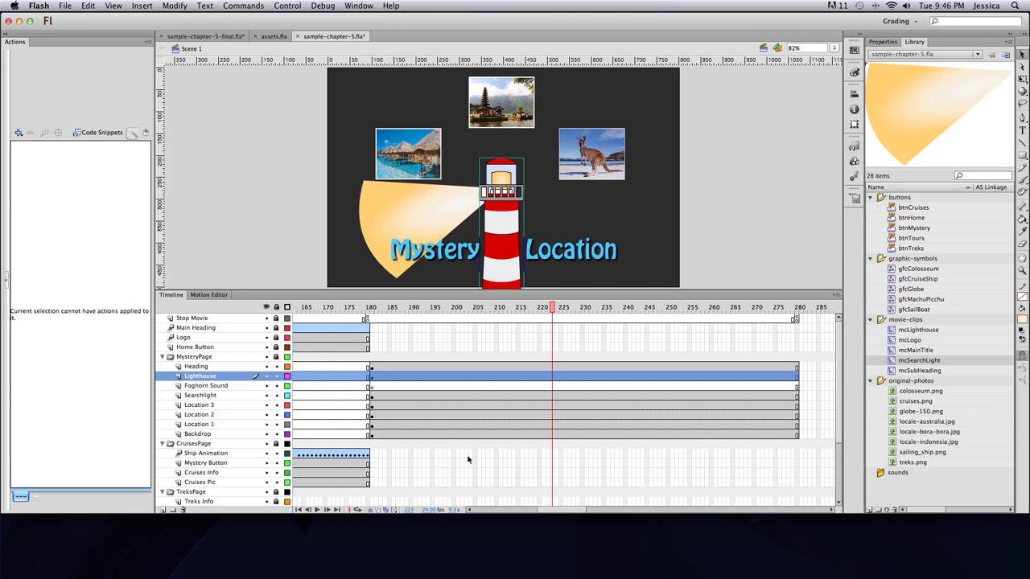
Move the searchlight's transformation point onto the lighthouse lamp with the Free Transform tool.
click(252, 396)
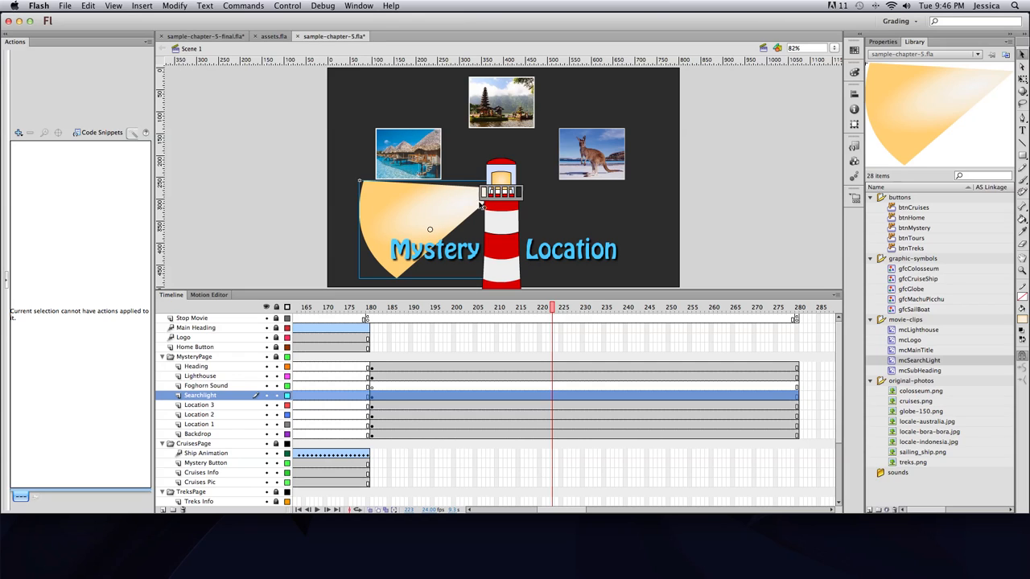
click(1020, 80)
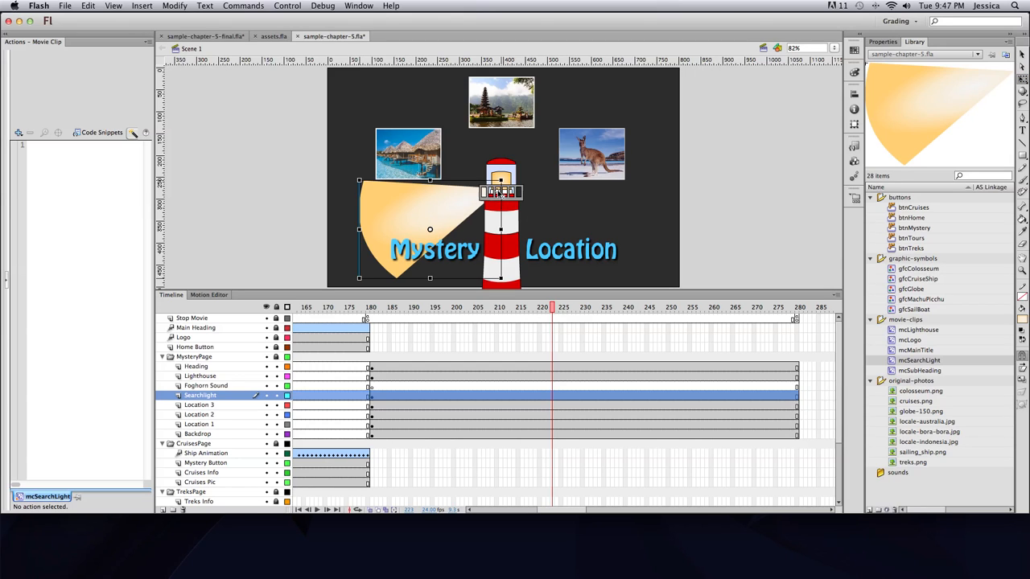
drag(499, 193, 499, 193)
Apply a motion tween to the searchlight starting at frame 181 of the Searchlight layer.
drag(552, 312, 371, 317)
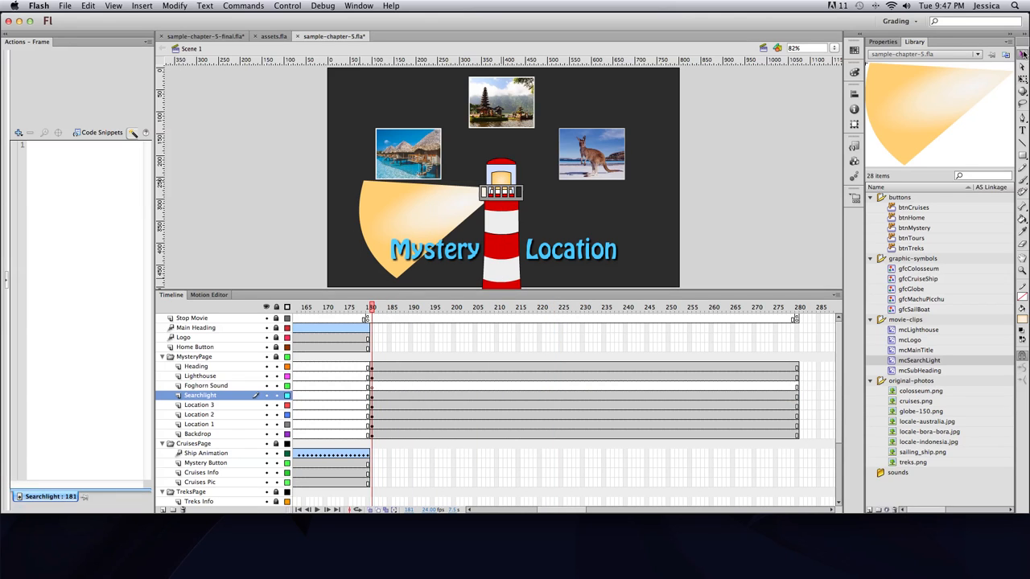
click(412, 210)
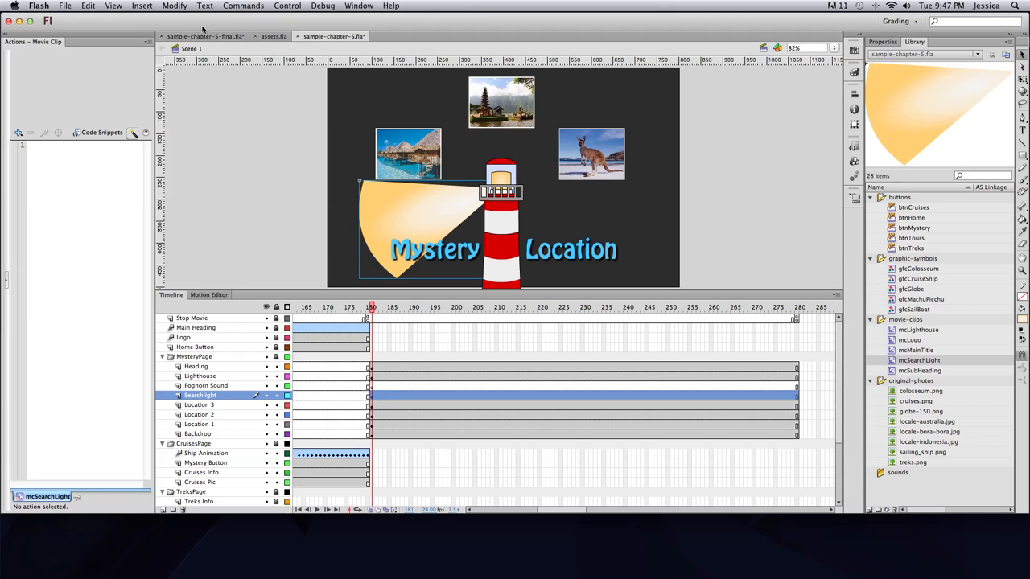
click(147, 8)
click(164, 39)
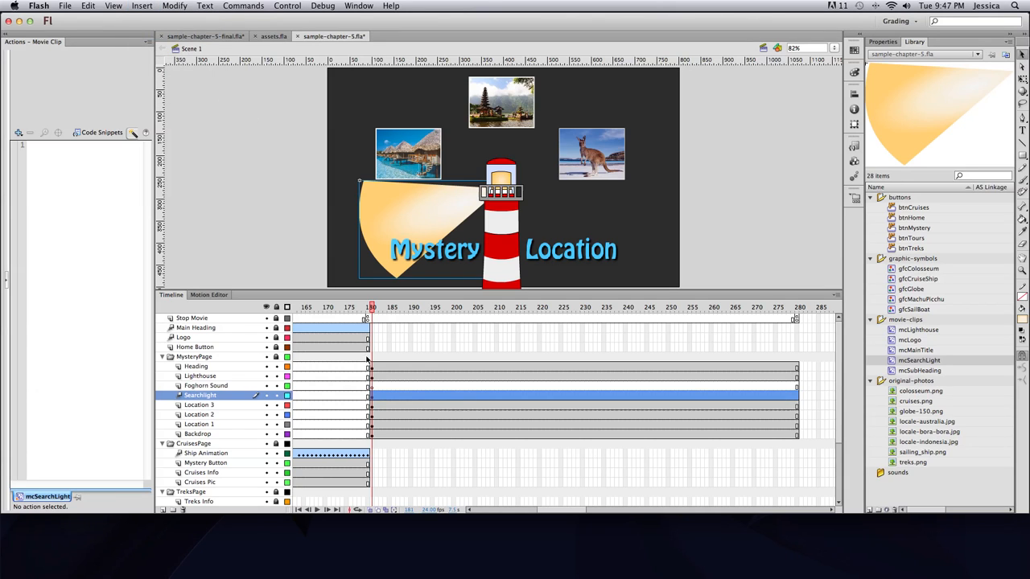
At frame 280, rotate the searchlight around the lighthouse lamp so the beam covers the kangaroo photo.
click(1022, 79)
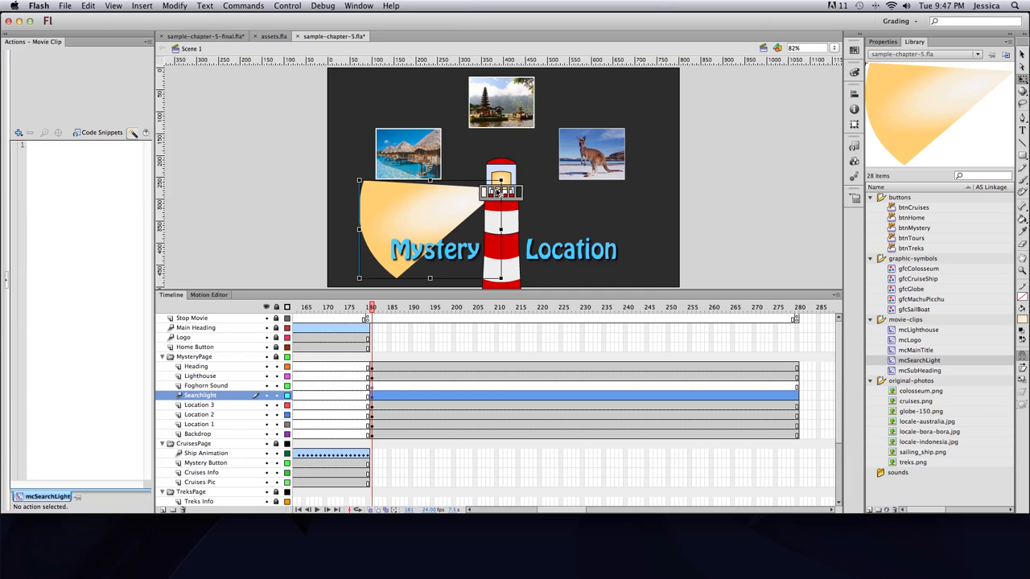
drag(372, 313, 794, 317)
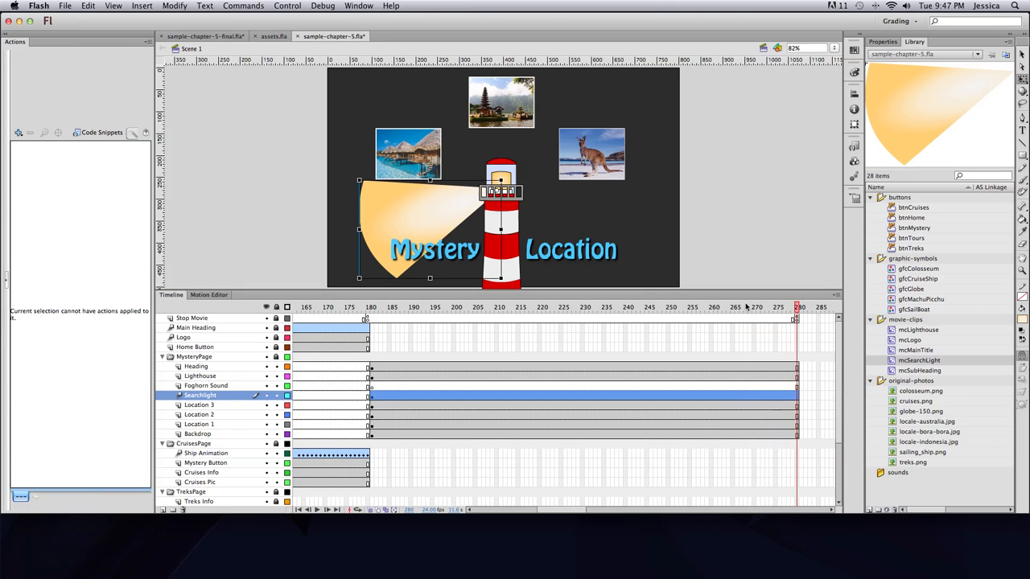
click(384, 186)
drag(385, 186, 546, 153)
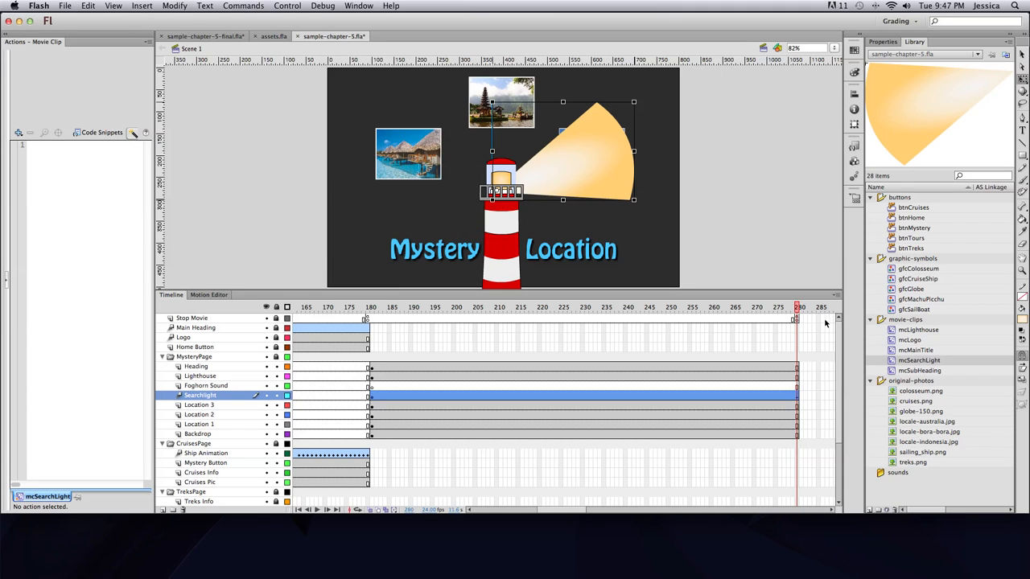
drag(801, 309, 798, 329)
click(626, 138)
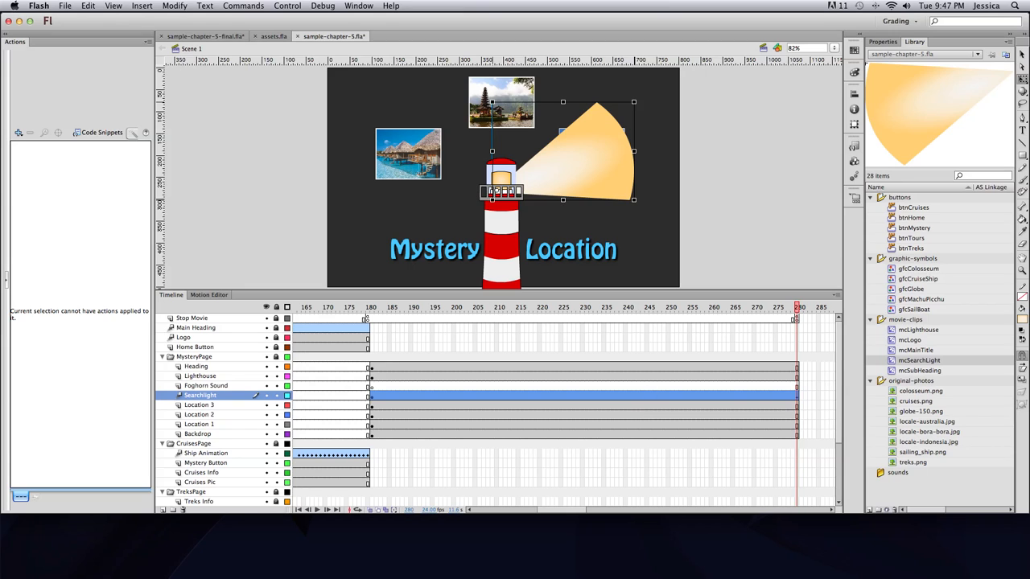
click(1023, 54)
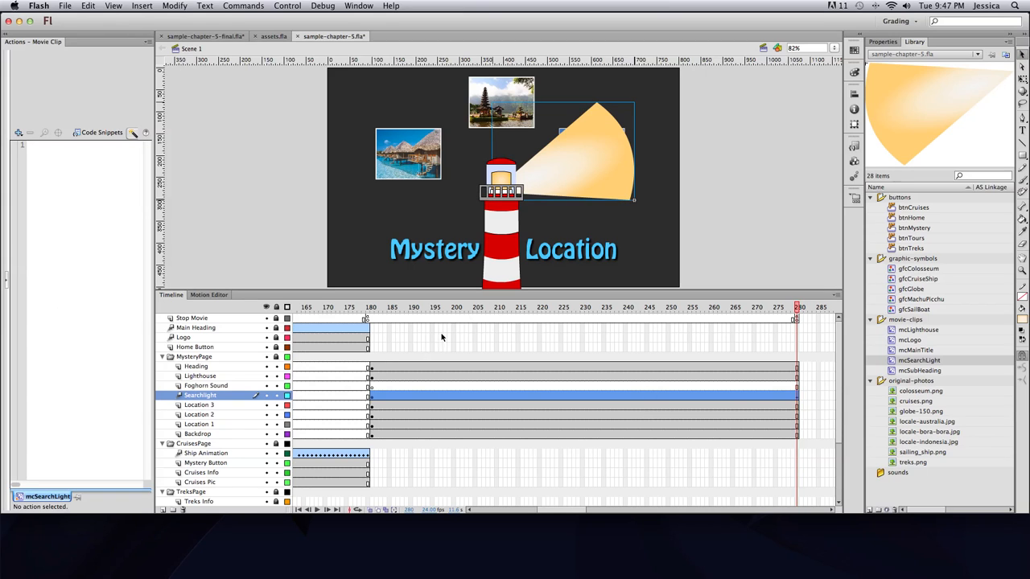
Duplicate the Searchlight layer and name the copy "Searchlight Mask".
right_click(221, 400)
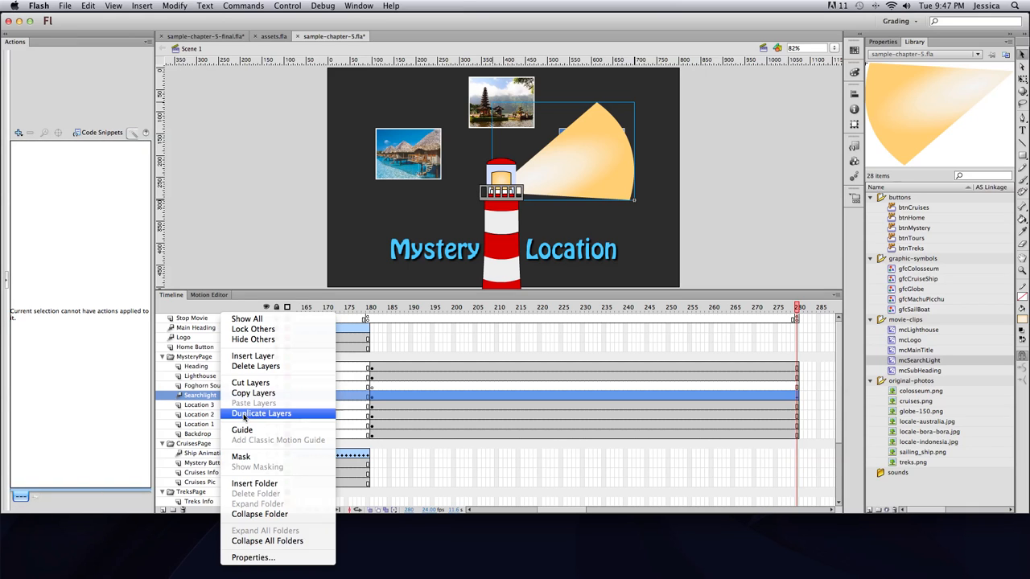
click(246, 414)
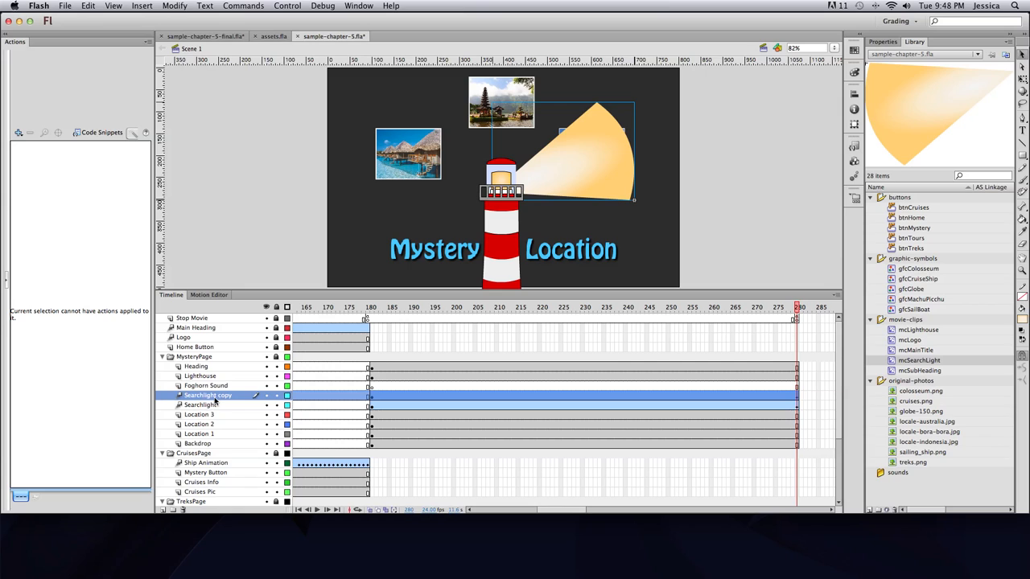
double_click(225, 399)
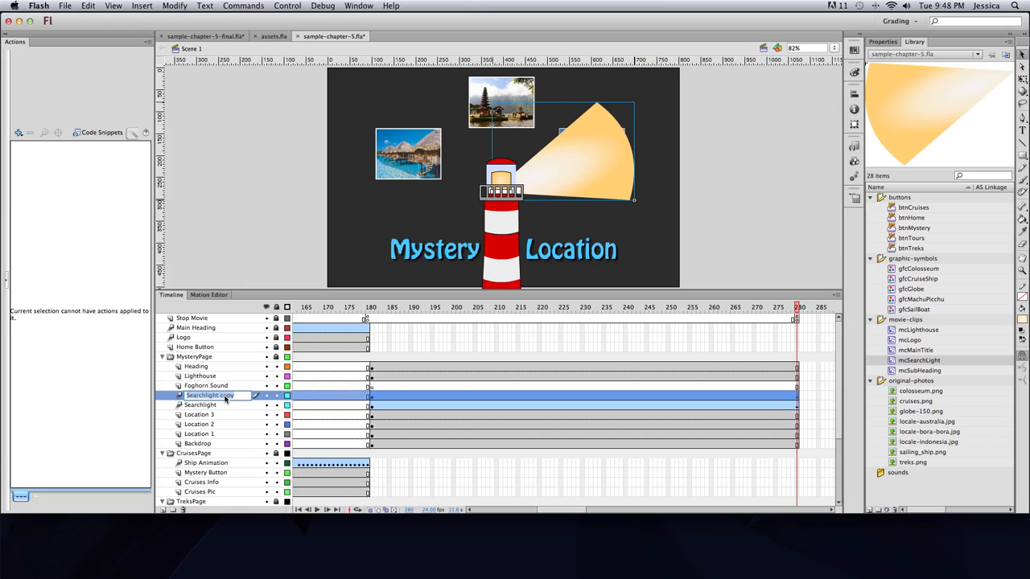
click(232, 396)
key(BackSpace)
key(BackSpace)
key(BackSpace)
key(BackSpace)
text(Mask)
key(Return)
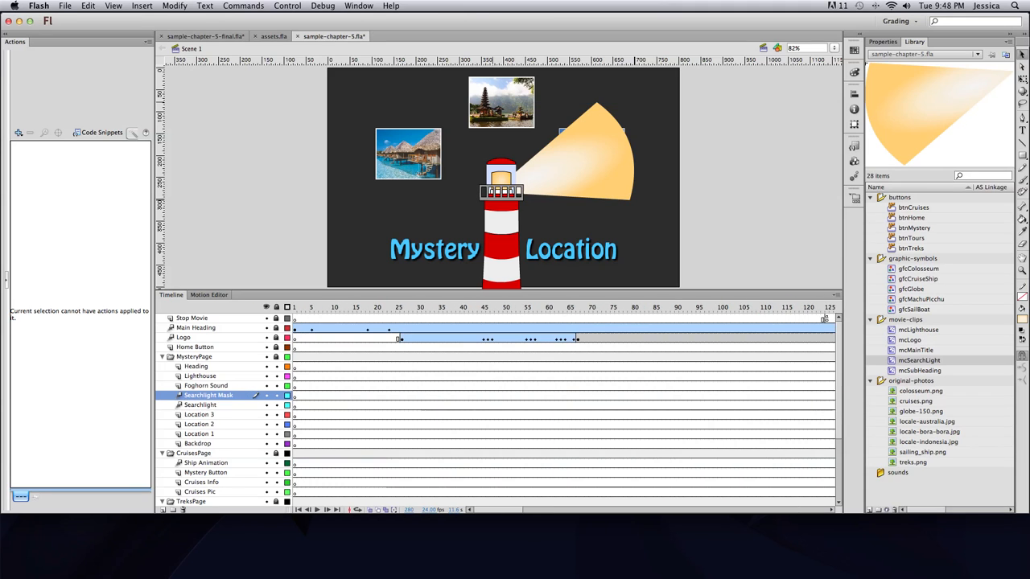
Move the original Searchlight layer below Location 1, directly above Backdrop.
scroll(483, 425, right, 10)
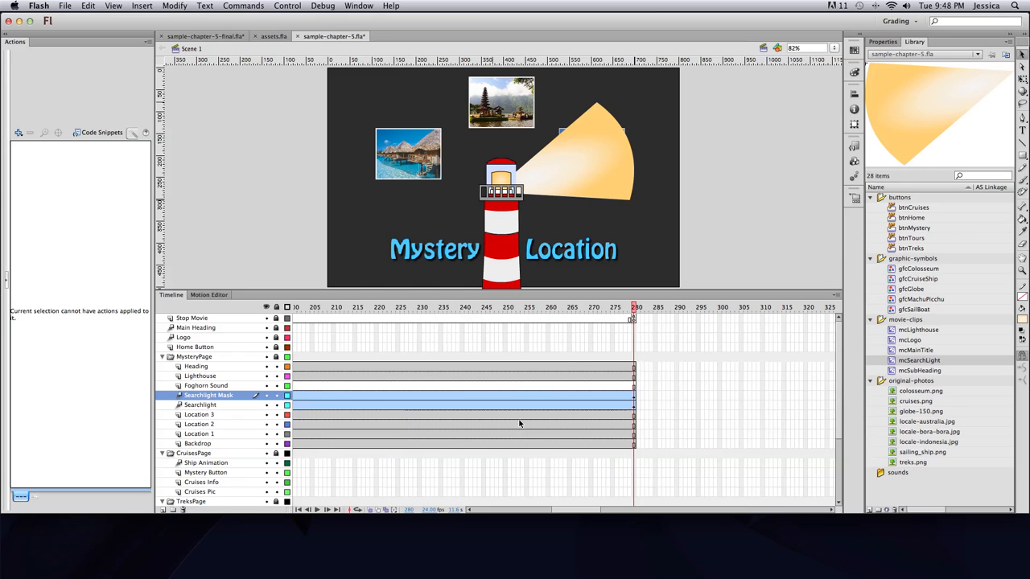
scroll(519, 424, left, 2)
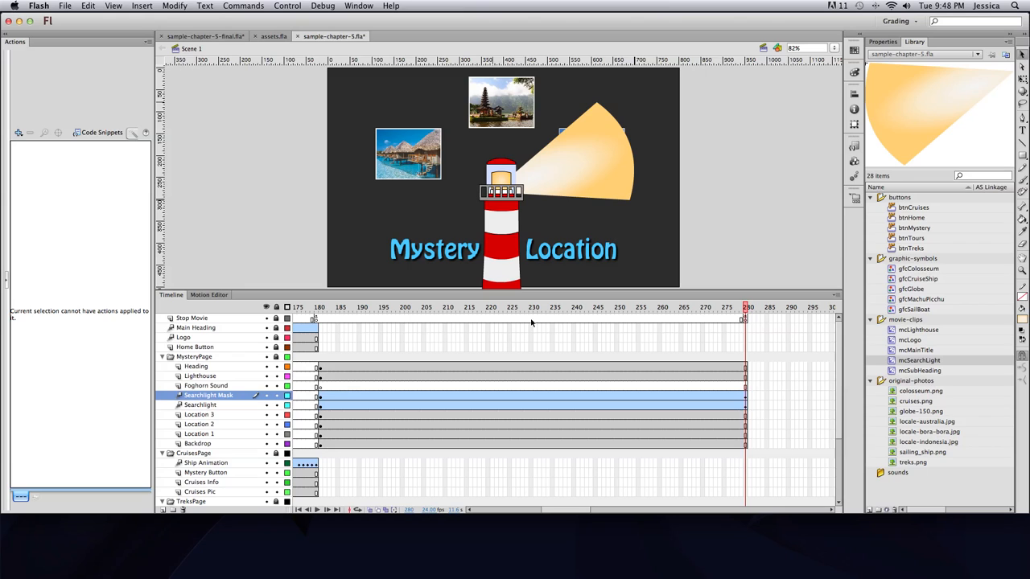
click(218, 407)
drag(219, 409, 221, 442)
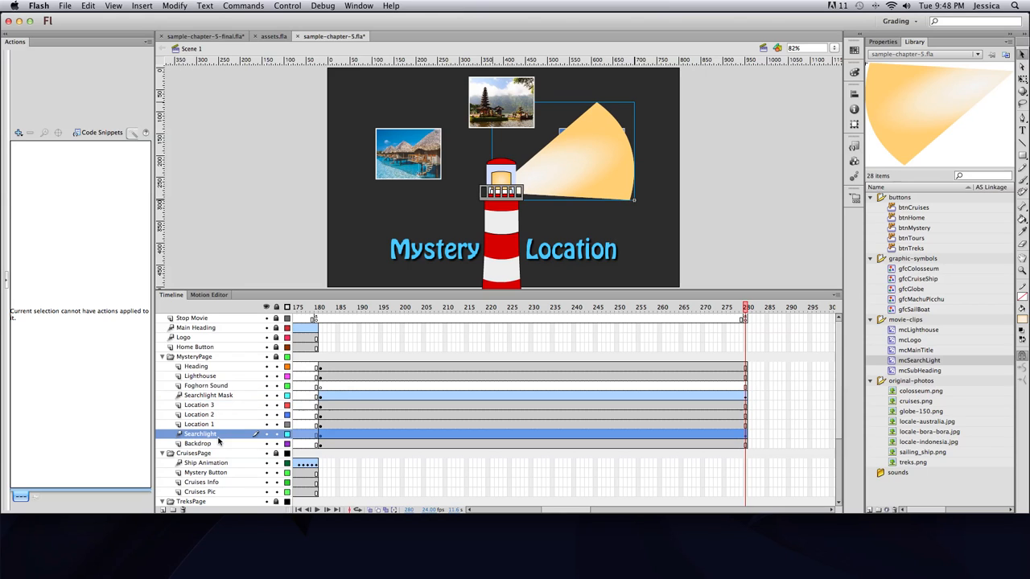
Lock the Searchlight Mask layer and set its type to Mask in the layer properties.
click(227, 397)
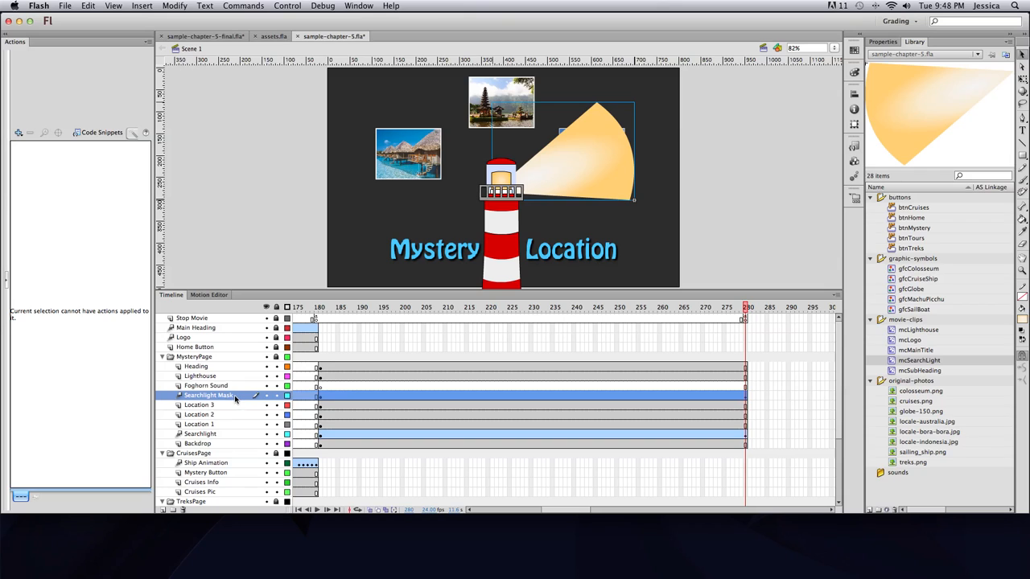
click(171, 6)
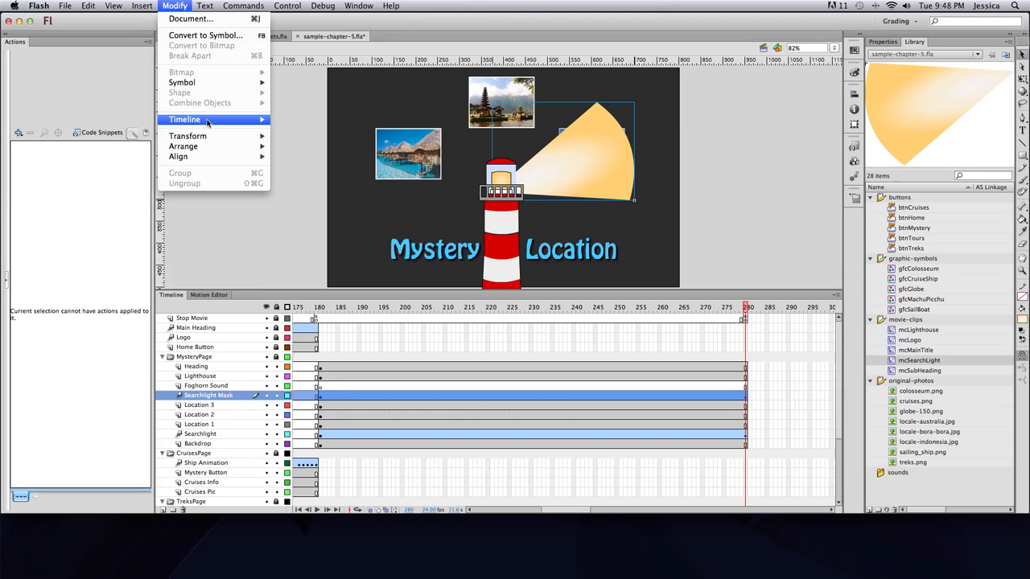
mouse_move(207, 121)
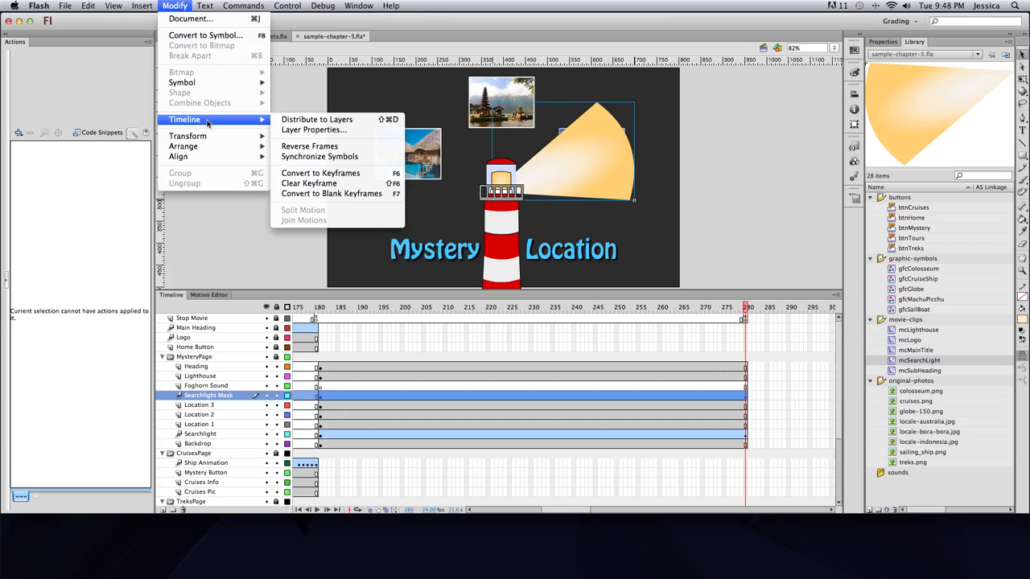
click(316, 131)
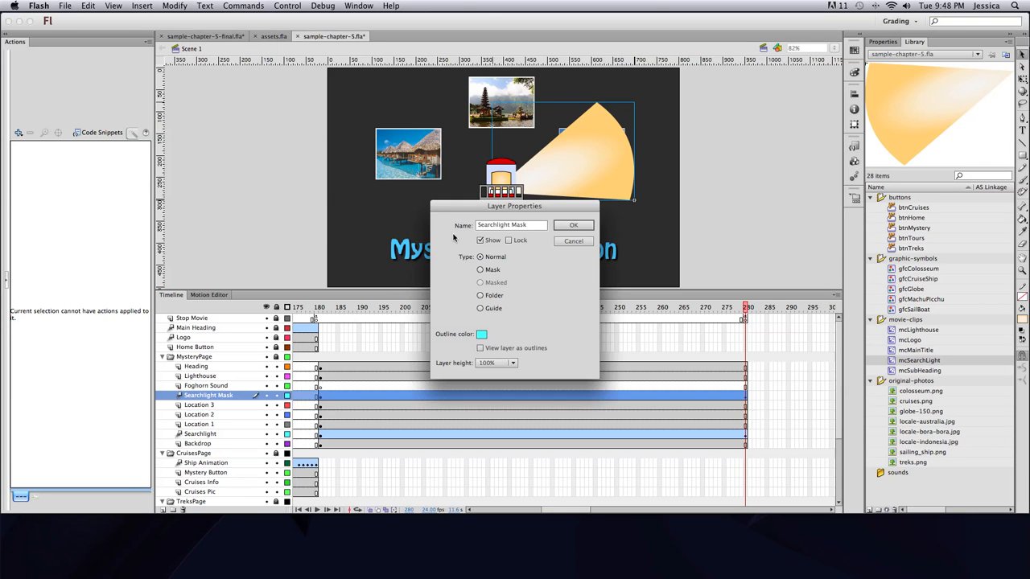
click(508, 241)
click(481, 271)
click(569, 229)
Lock the Location 3 layer and set its type to Masked in the layer properties.
click(189, 405)
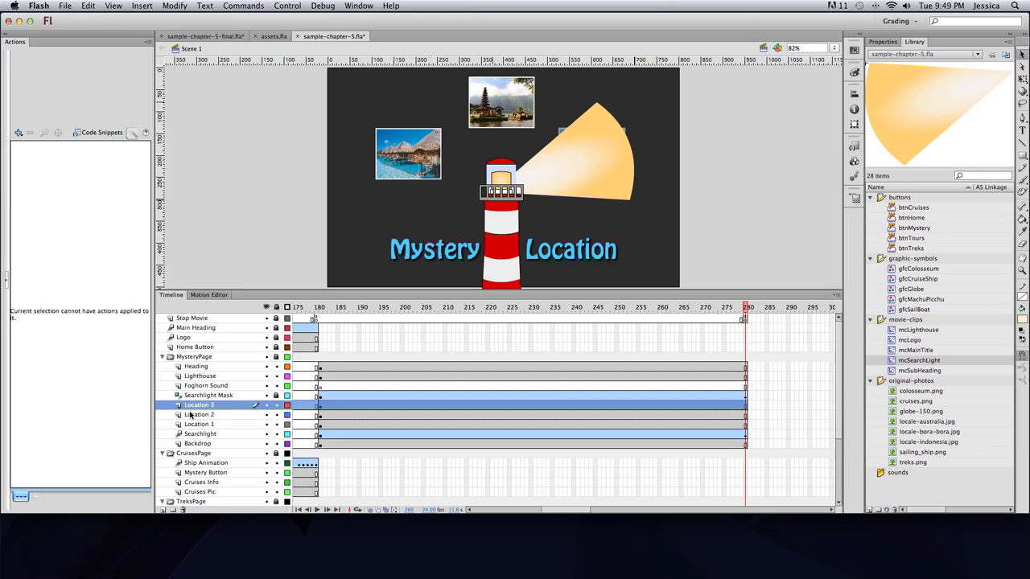
click(142, 7)
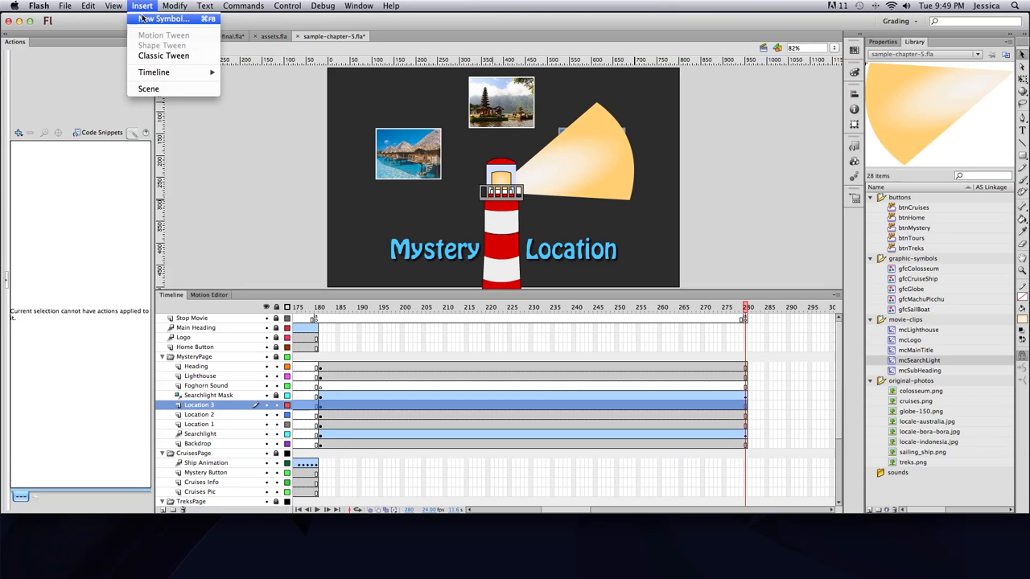
mouse_move(176, 7)
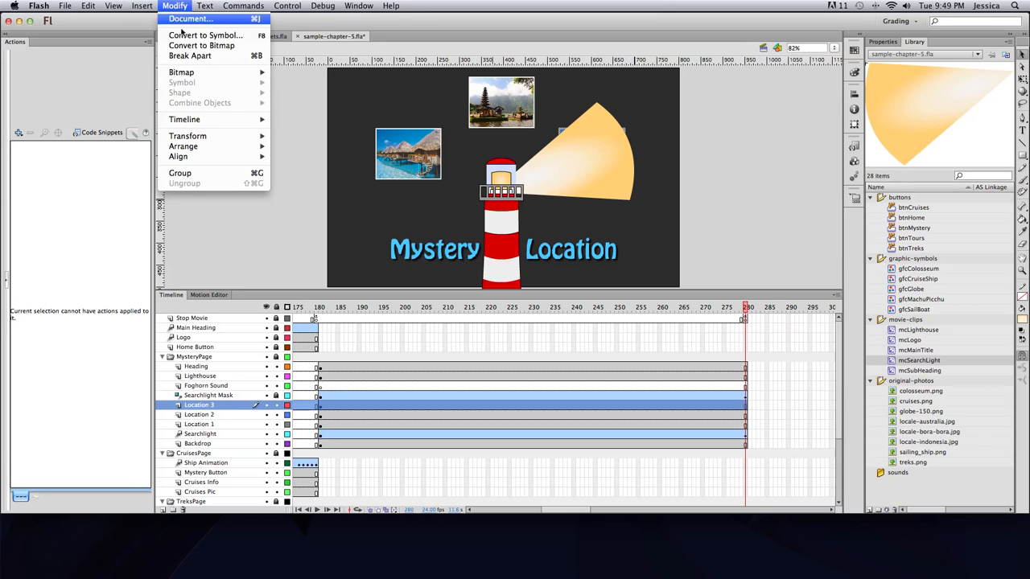
mouse_move(215, 121)
click(318, 131)
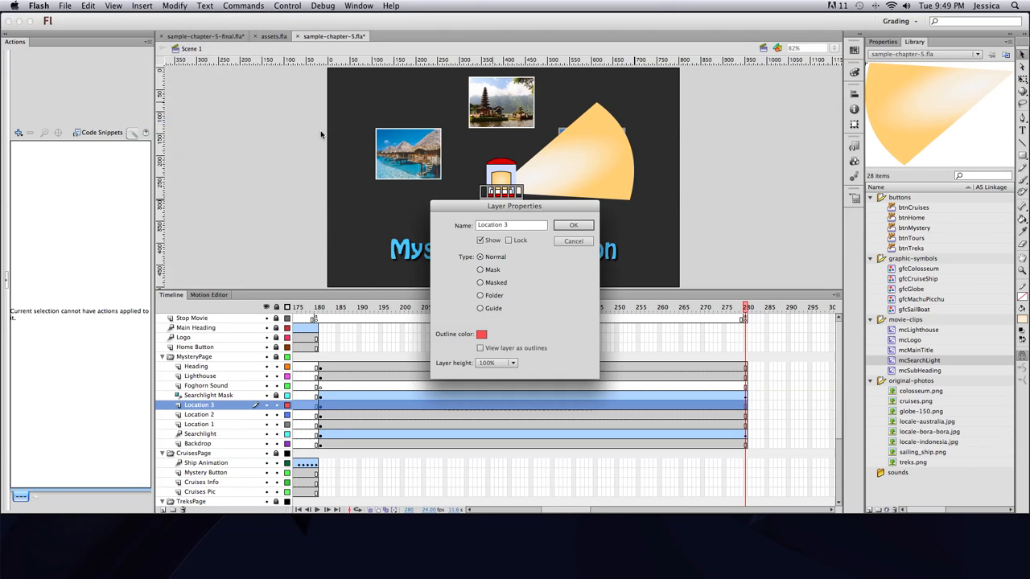
click(508, 240)
click(480, 282)
click(571, 226)
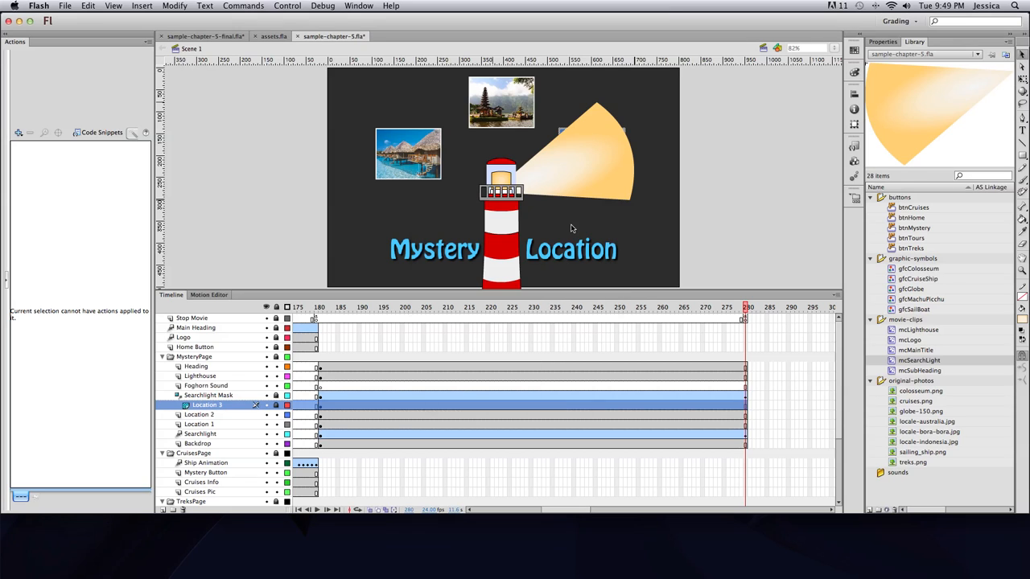
Place the Location 2 and Location 1 layers under Searchlight Mask as masked layers and lock Location 1.
mouse_move(181, 415)
mouse_down()
mouse_move(191, 414)
mouse_move(178, 426)
mouse_move(192, 424)
mouse_up()
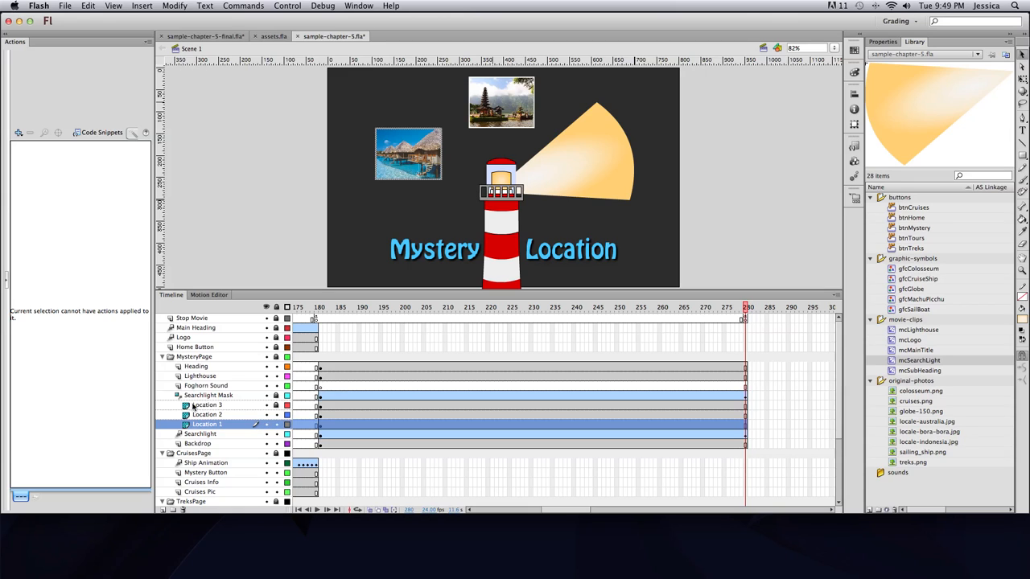
click(278, 424)
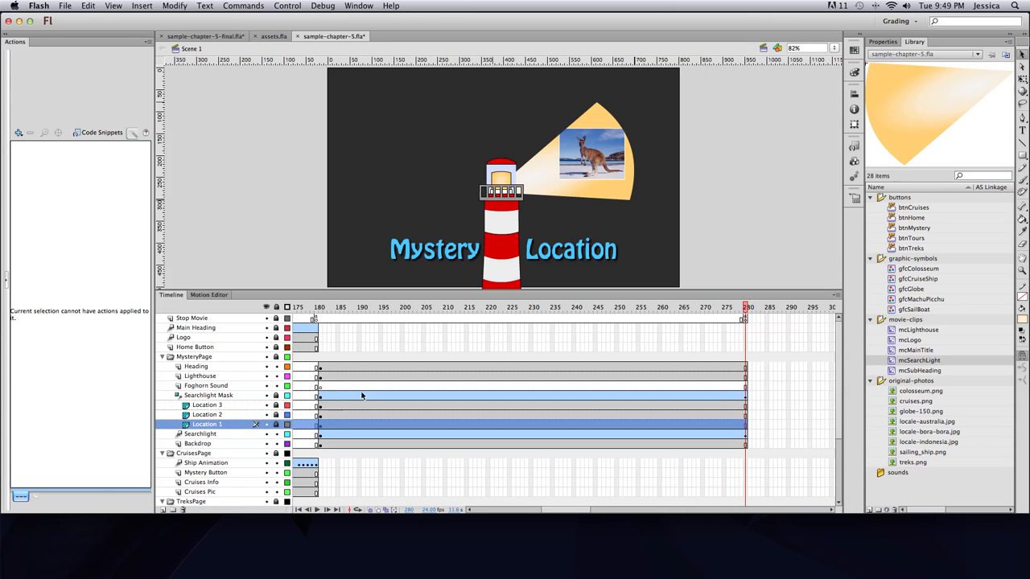
Scrub through the searchlight animation and toggle the Searchlight layer's visibility to check how the mask reveals the photos.
click(321, 310)
drag(321, 310, 741, 339)
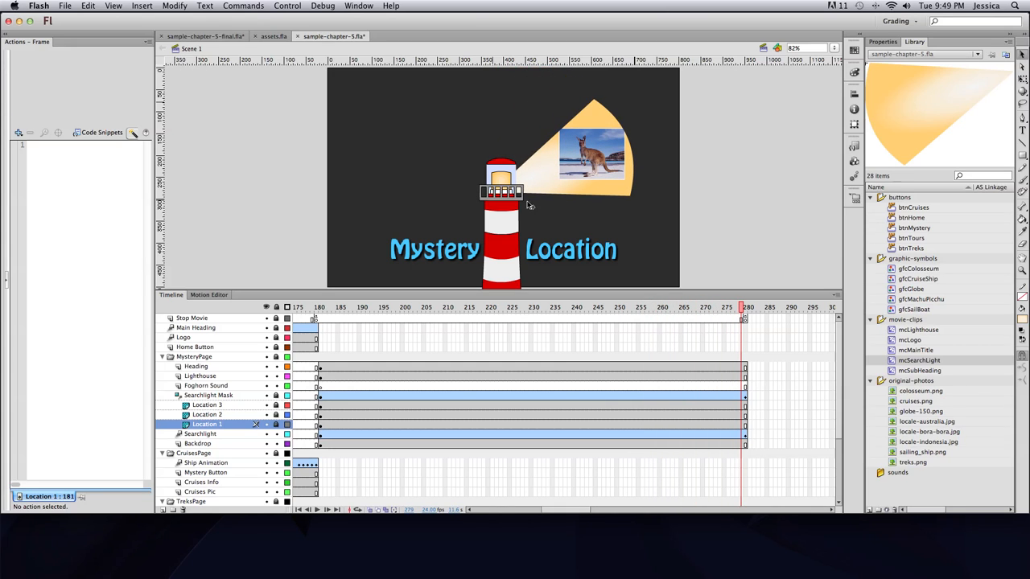
click(266, 435)
click(267, 434)
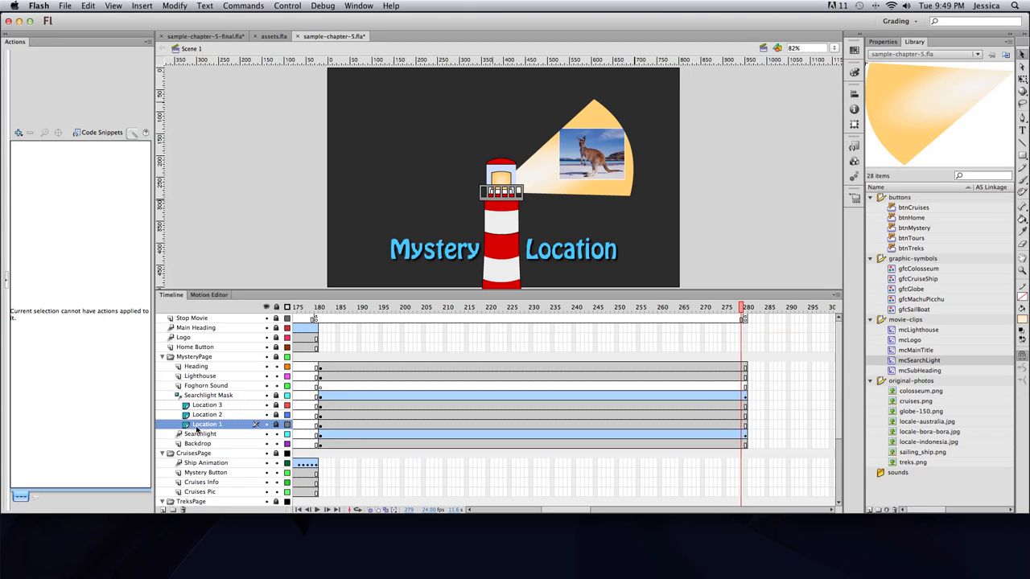
drag(742, 312, 431, 316)
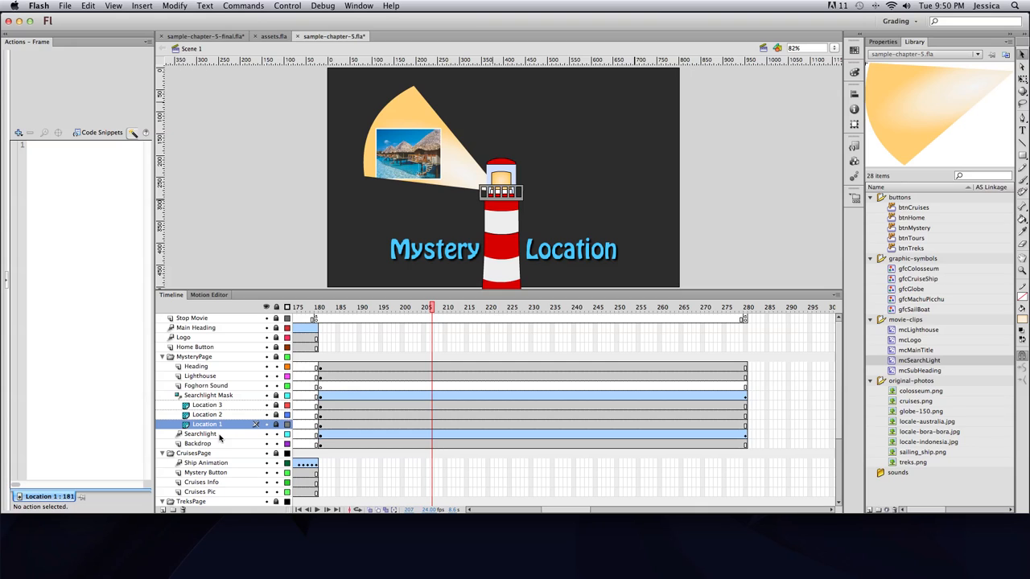
Add foghorn.wav from the assets.fla library to frame 181 of the Foghorn Sound layer.
click(320, 388)
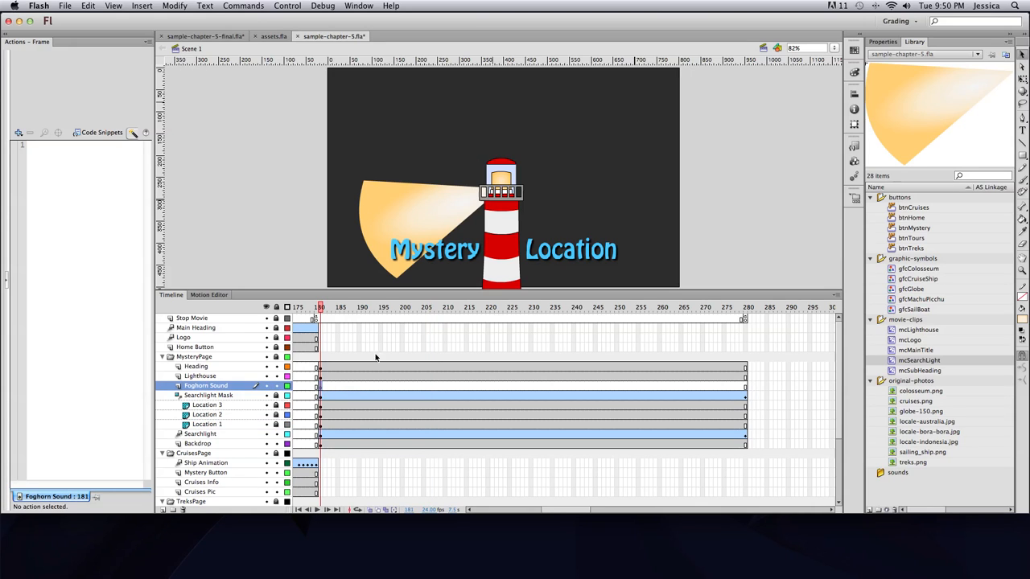
click(916, 56)
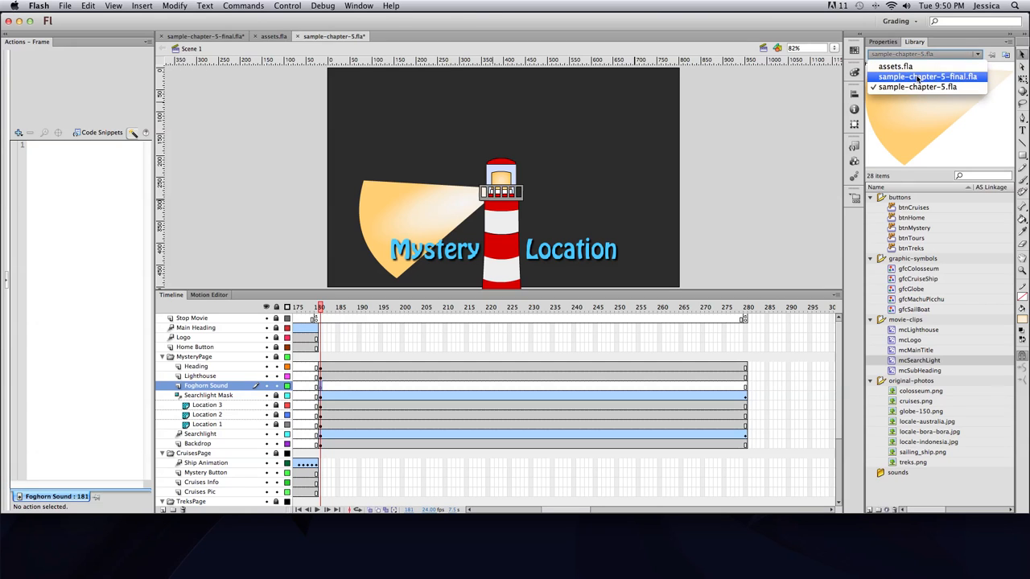
click(893, 67)
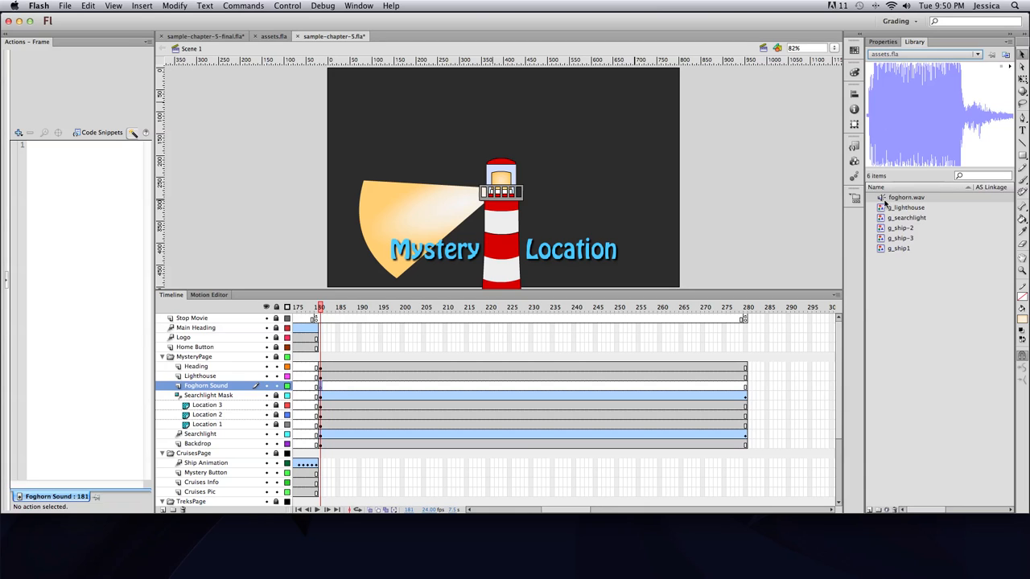
drag(882, 199, 605, 219)
Move foghorn.wav into the sounds folder of the sample-chapter-5.fla library and expand that folder.
click(898, 55)
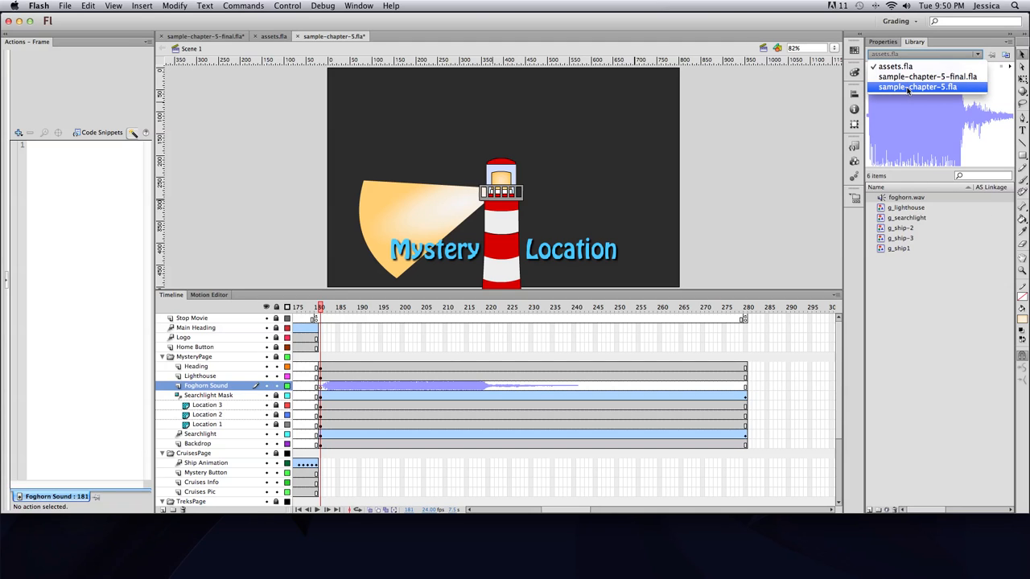
click(908, 88)
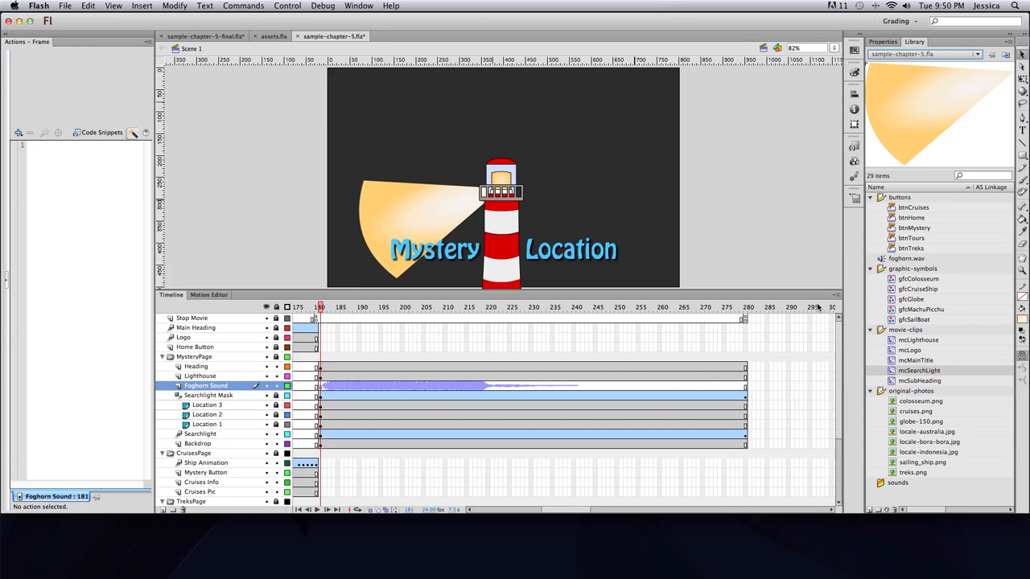
drag(894, 259, 888, 485)
click(870, 473)
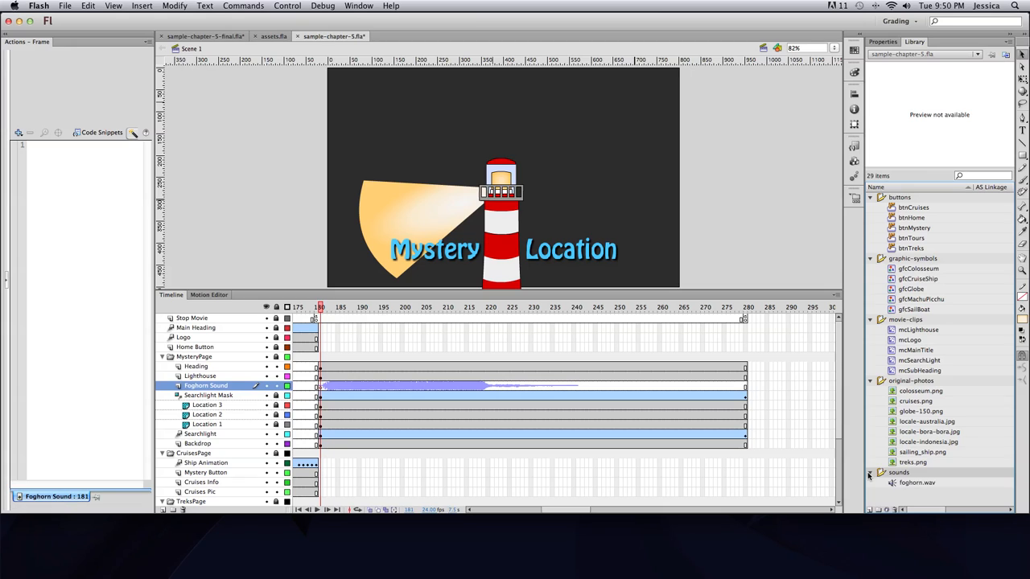
Apply a Custom effect to the foghorn sound, lowering the volume envelope of both channels to the minimum.
click(337, 390)
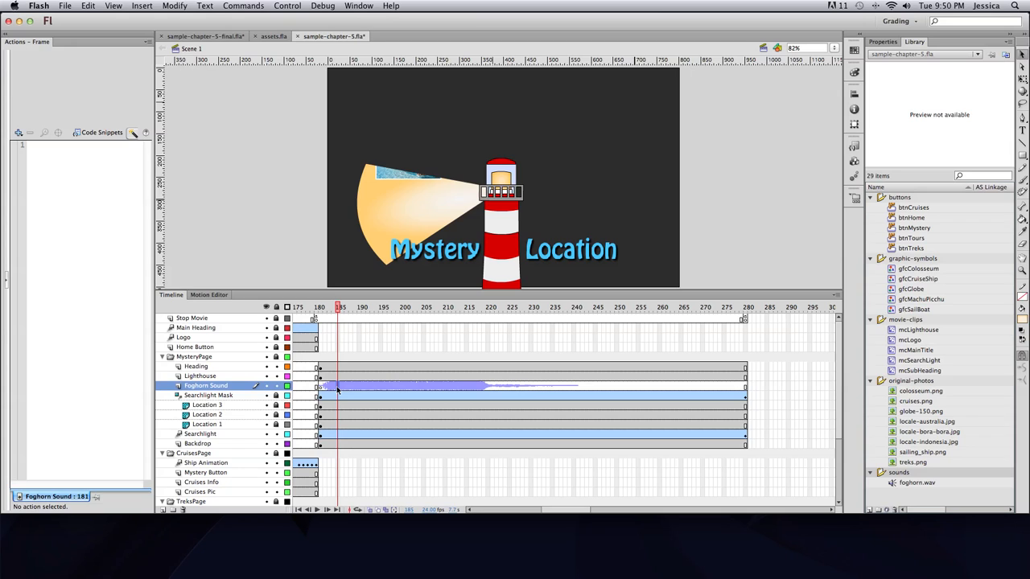
click(325, 390)
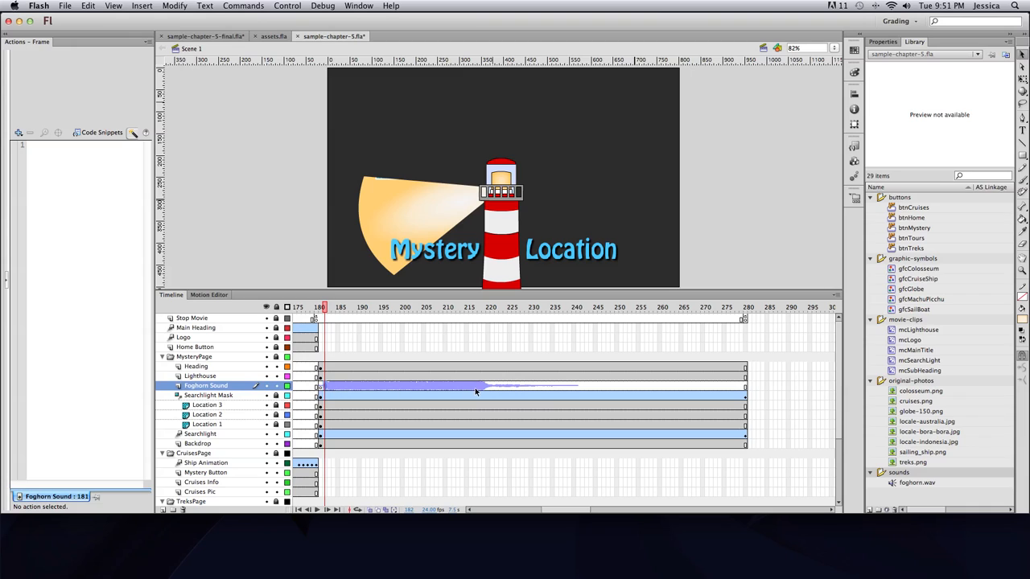
click(885, 42)
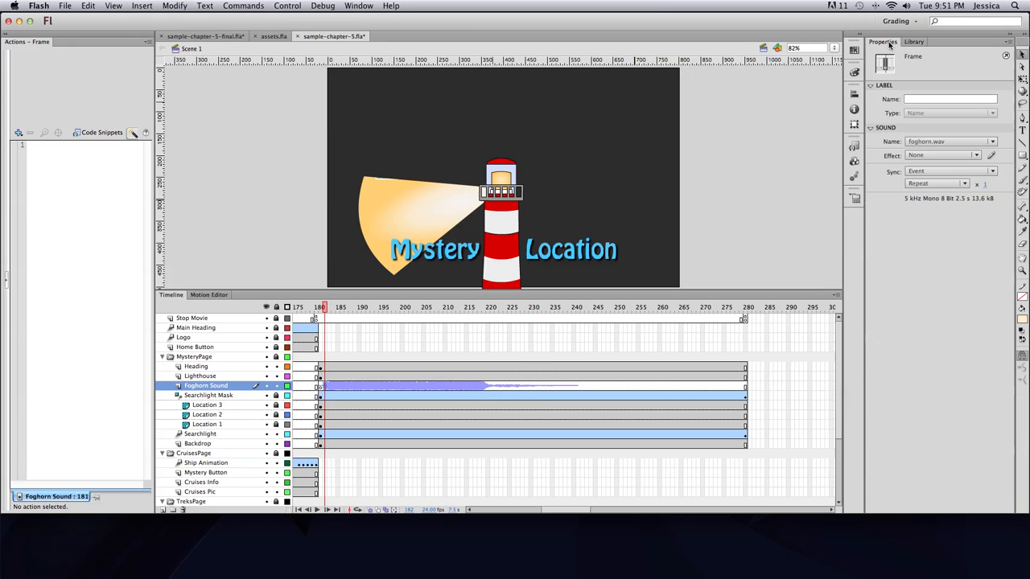
click(934, 156)
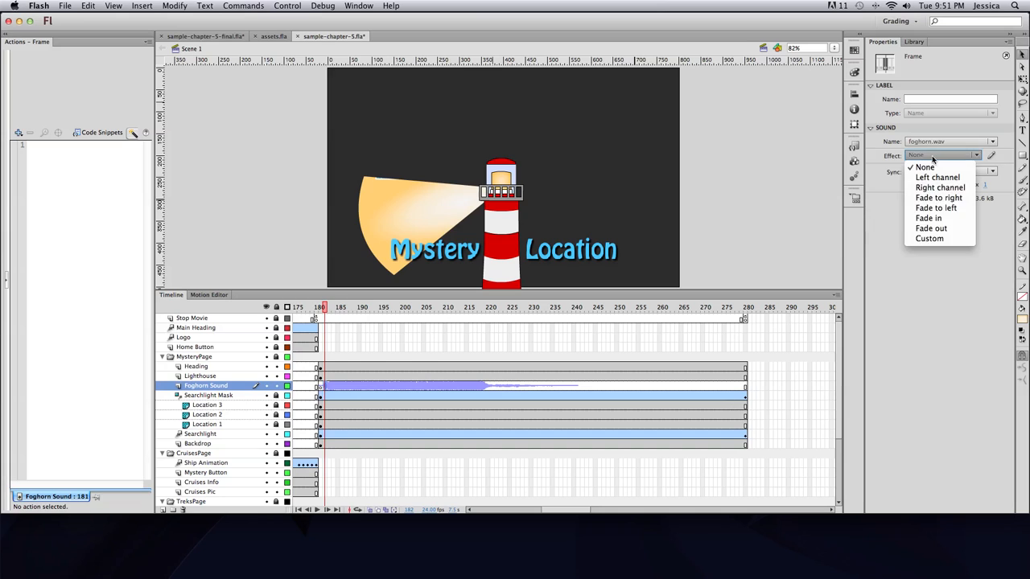
click(930, 239)
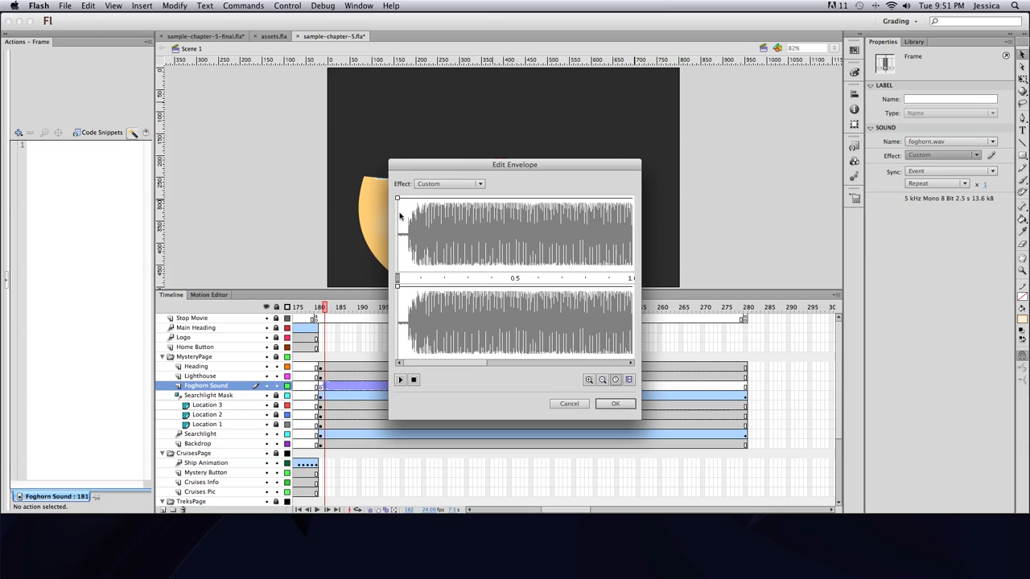
drag(397, 199, 397, 350)
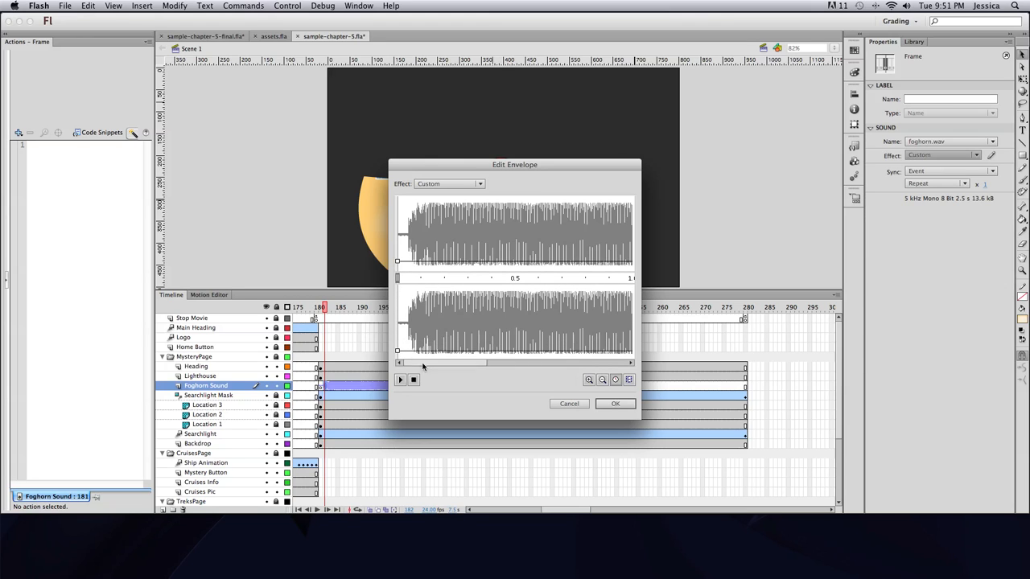
click(616, 403)
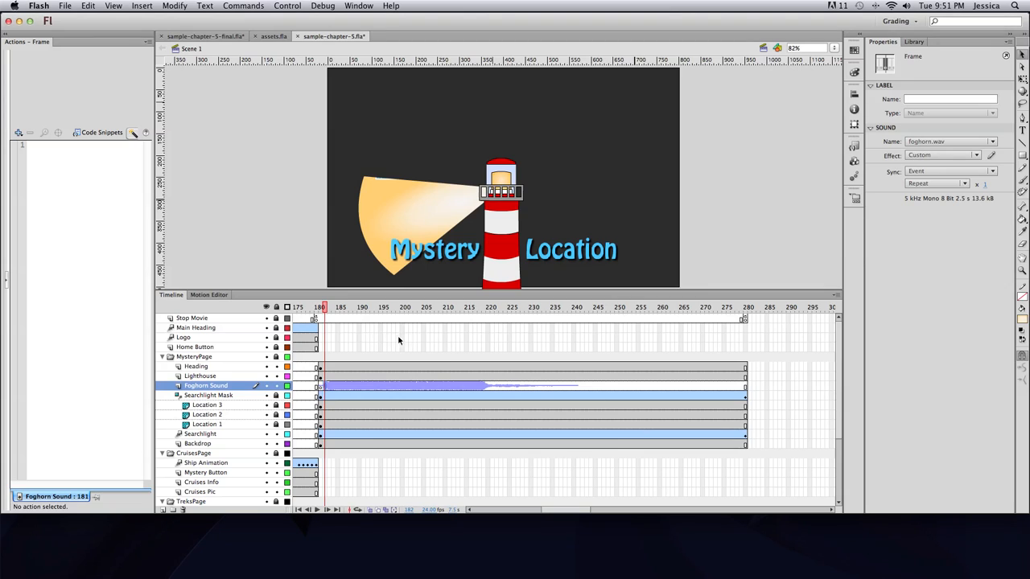
Examine the Mystery Locale button's action on the cruises page and its Over, Down and Hit states, and return to Scene 1.
click(320, 309)
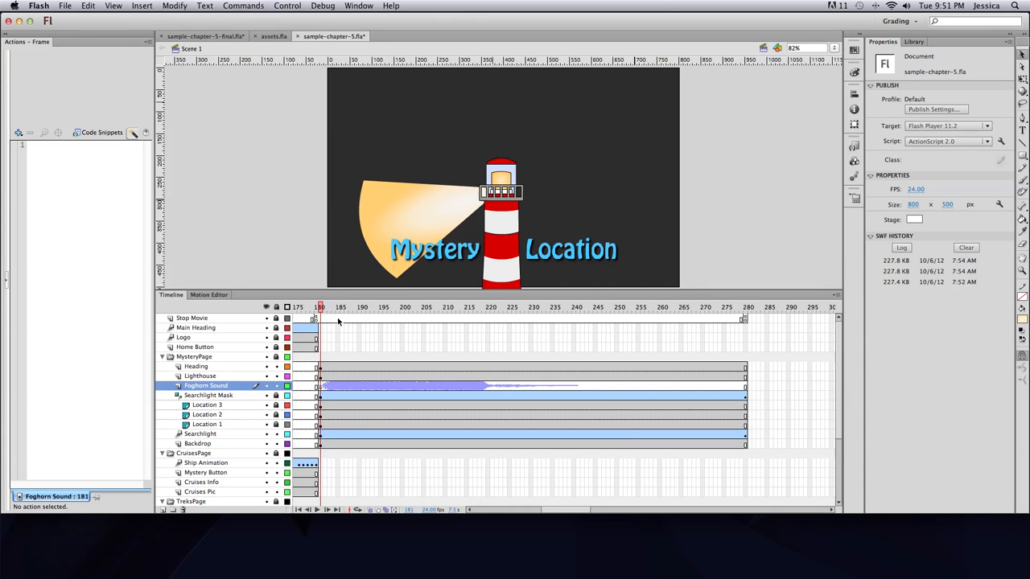
drag(320, 308, 301, 309)
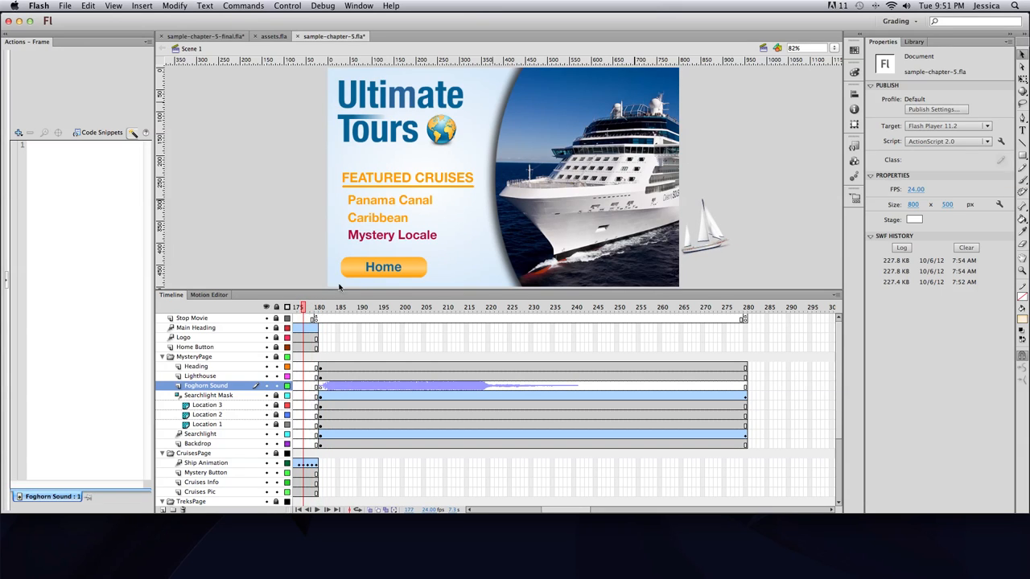
click(392, 243)
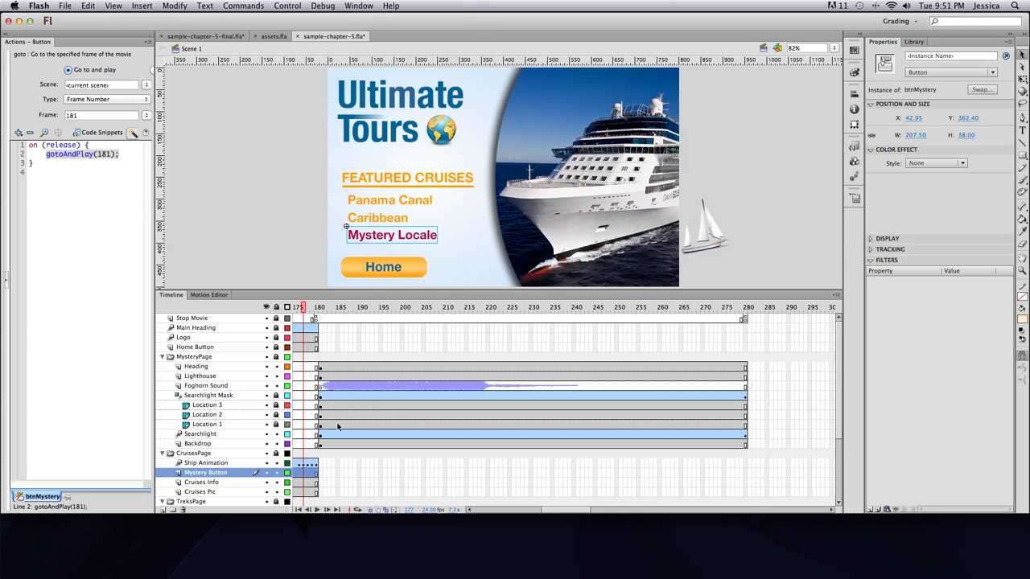
double_click(384, 236)
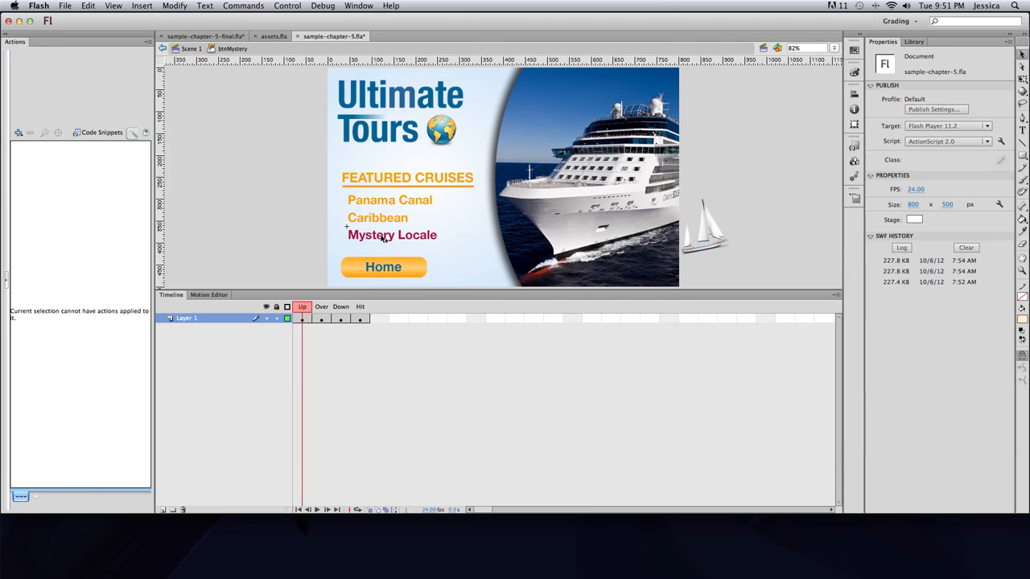
click(322, 320)
click(340, 320)
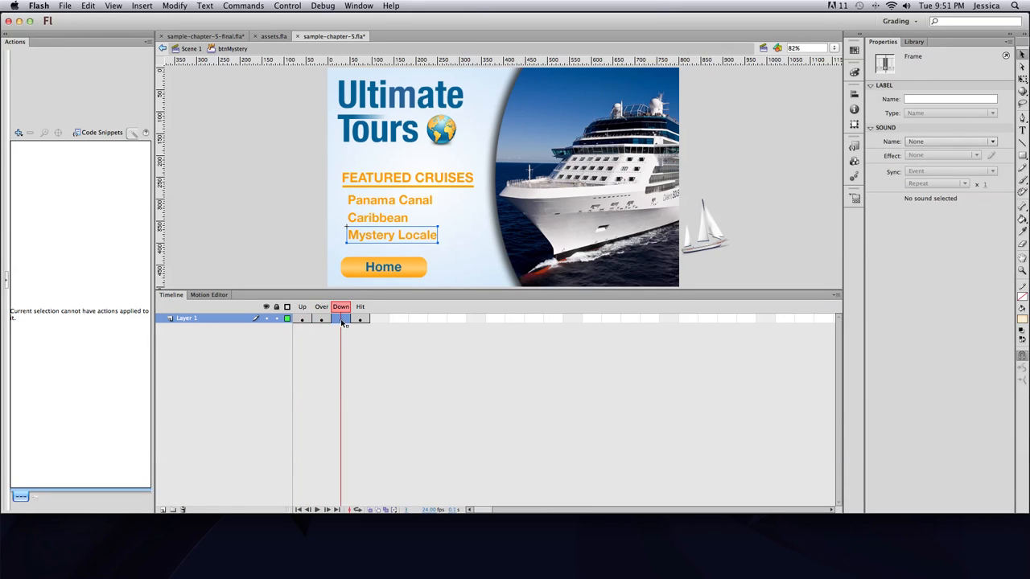
click(359, 320)
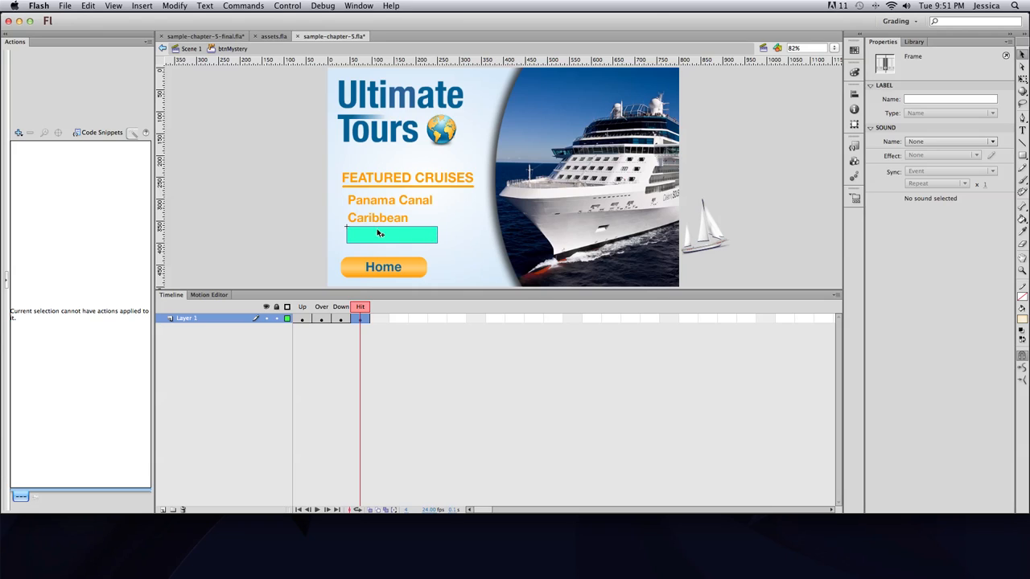
click(340, 319)
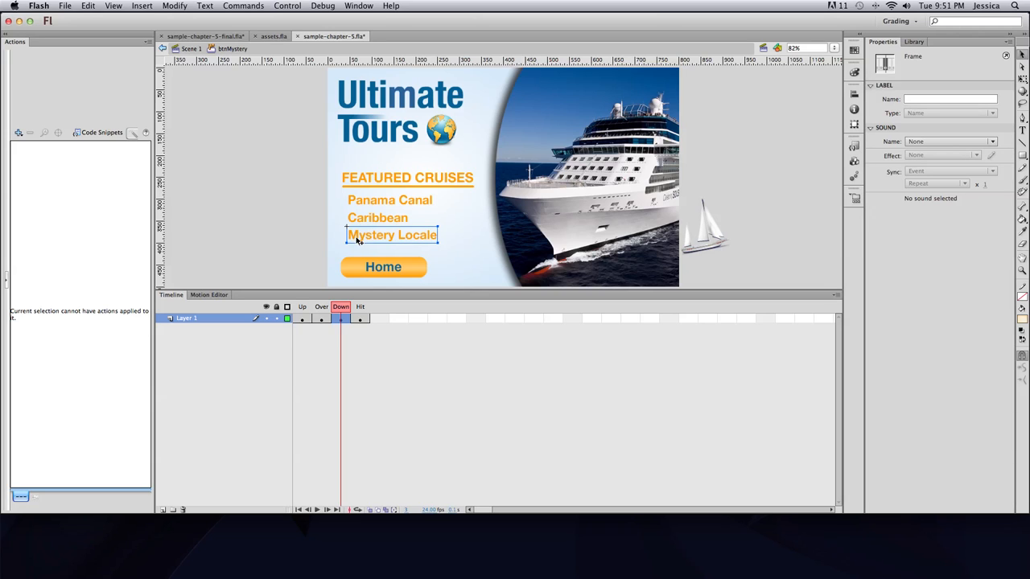
drag(348, 307, 302, 306)
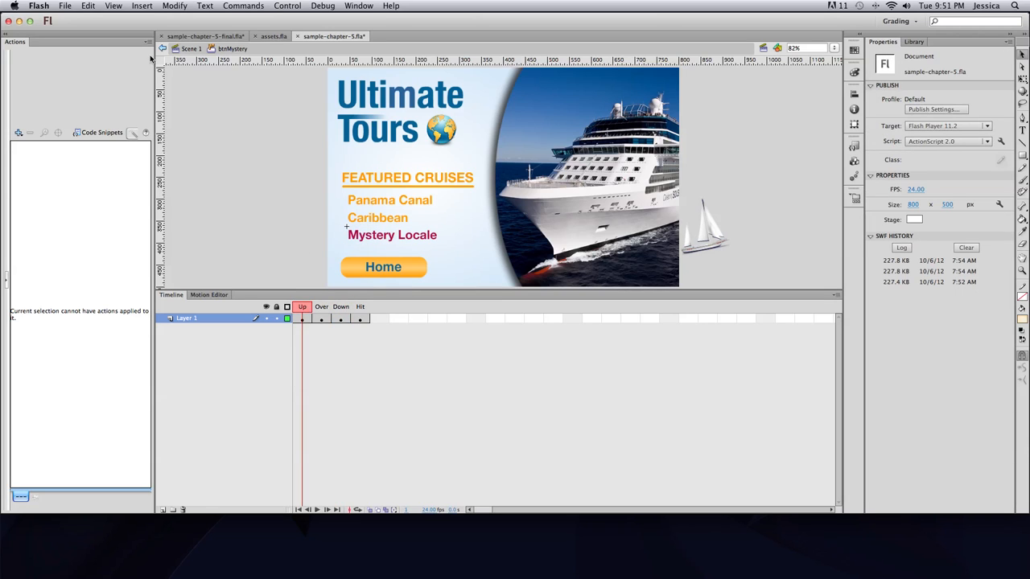
click(162, 48)
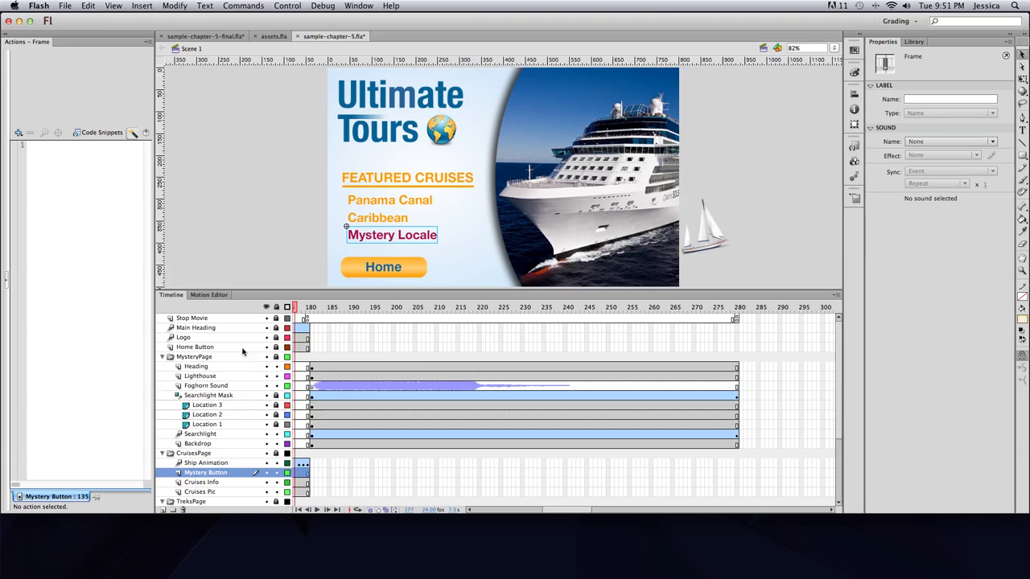
Add a new layer directly above Main Heading and name it "Label".
click(226, 328)
click(166, 514)
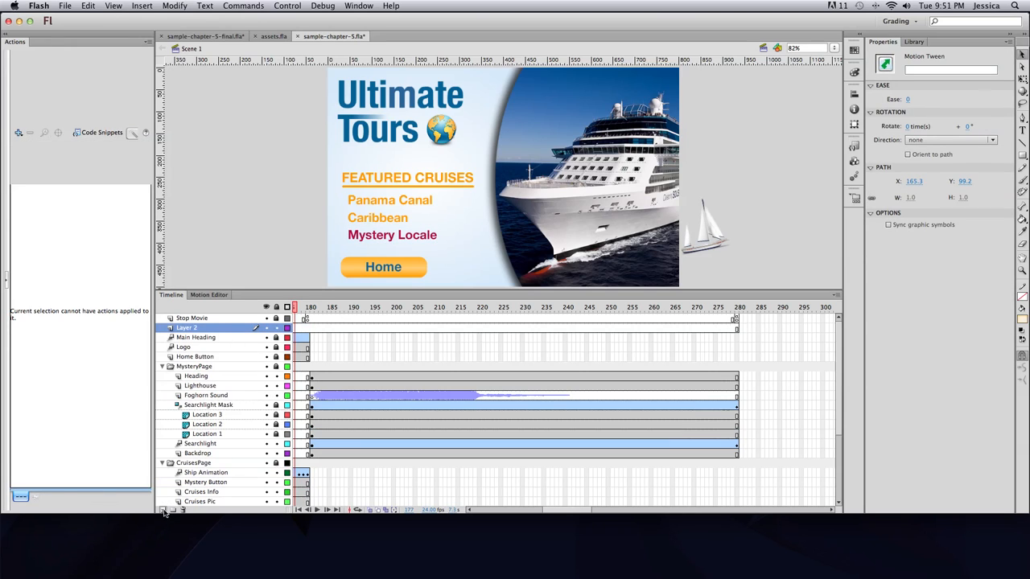
double_click(196, 330)
text(Label)
key(Return)
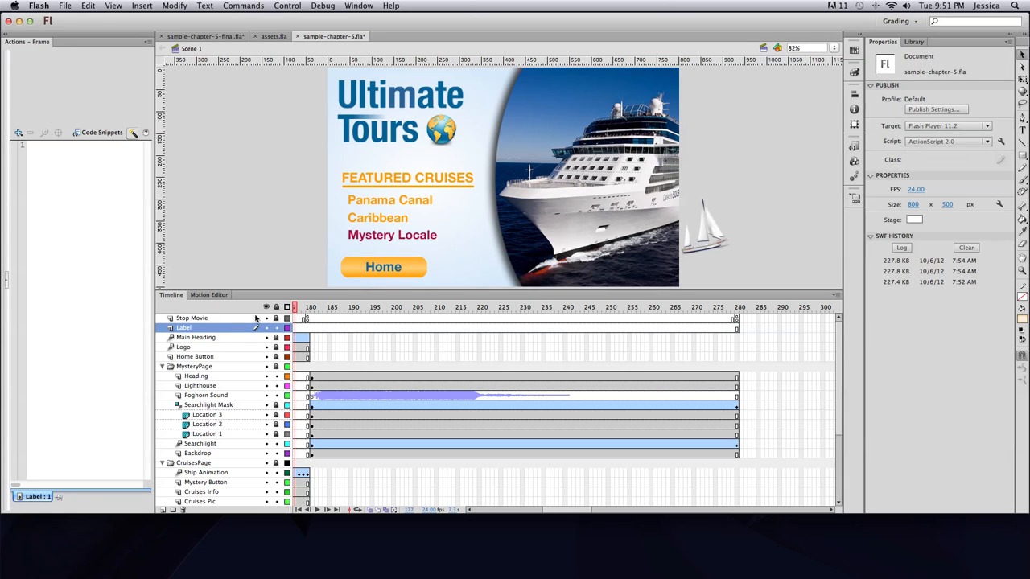
Insert a keyframe at frame 181 of the Label layer and give it the frame label "MysteryPage".
click(312, 330)
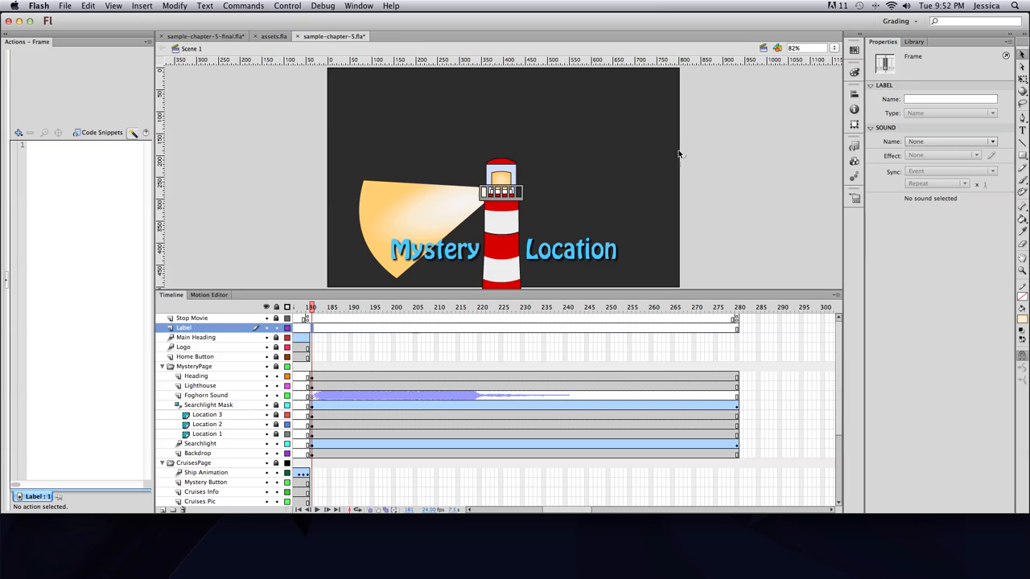
key(F6)
click(922, 99)
text(MysteryPag)
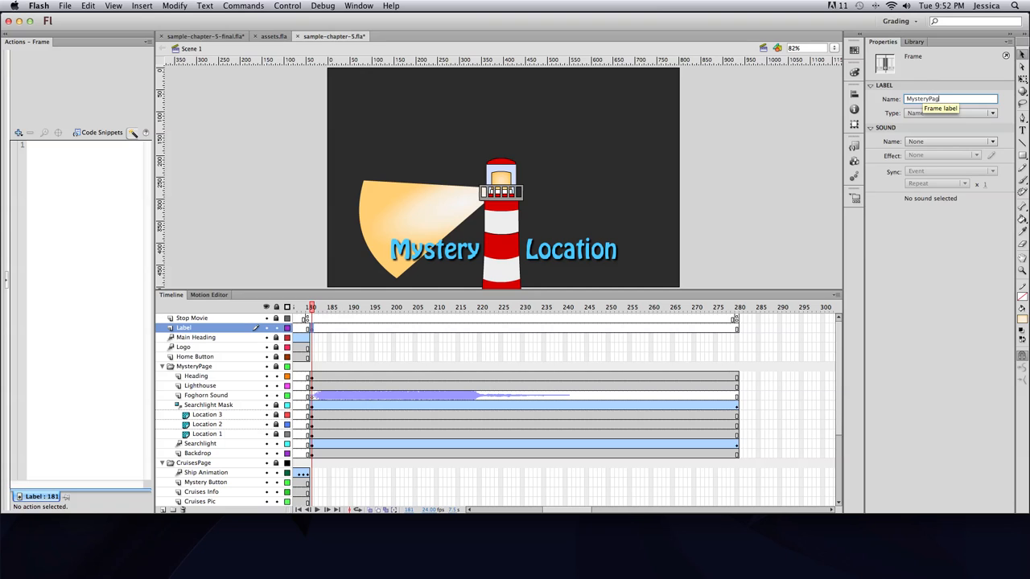
text(e)
key(Return)
Change the Mystery Locale button's goto action on the cruises page to the Frame Label type, targeting the label "MysteryPage".
click(307, 328)
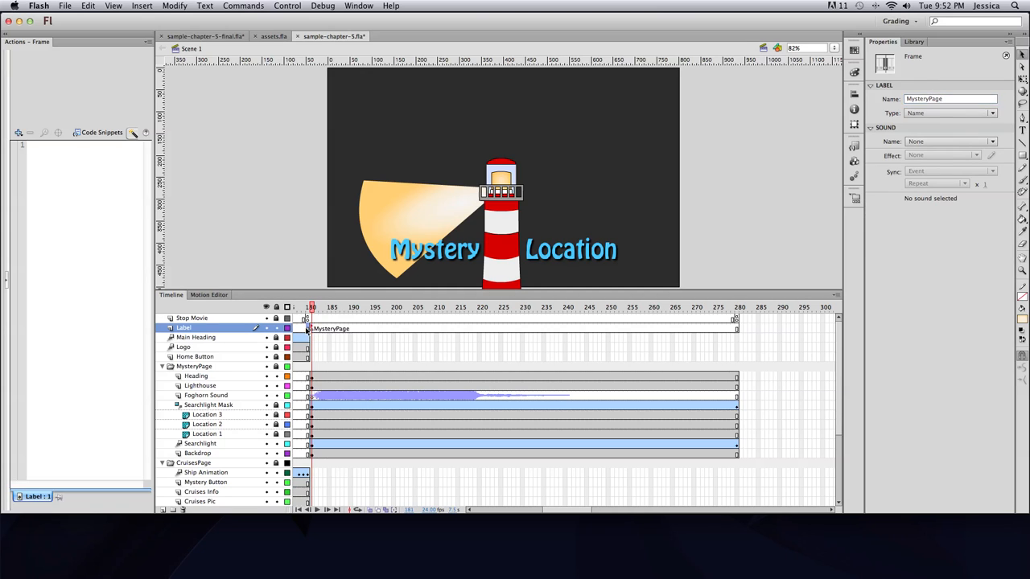
click(400, 241)
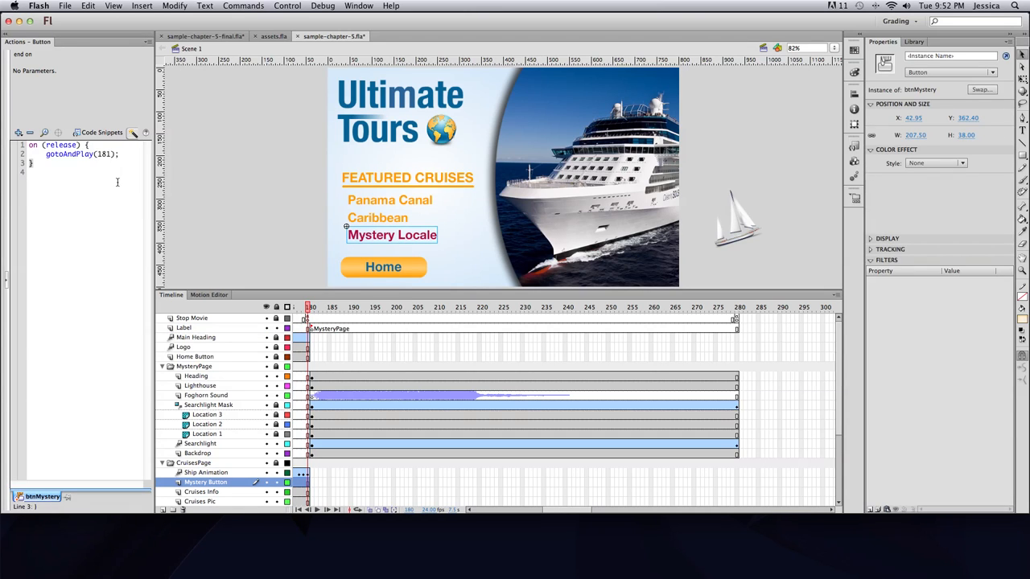
click(107, 154)
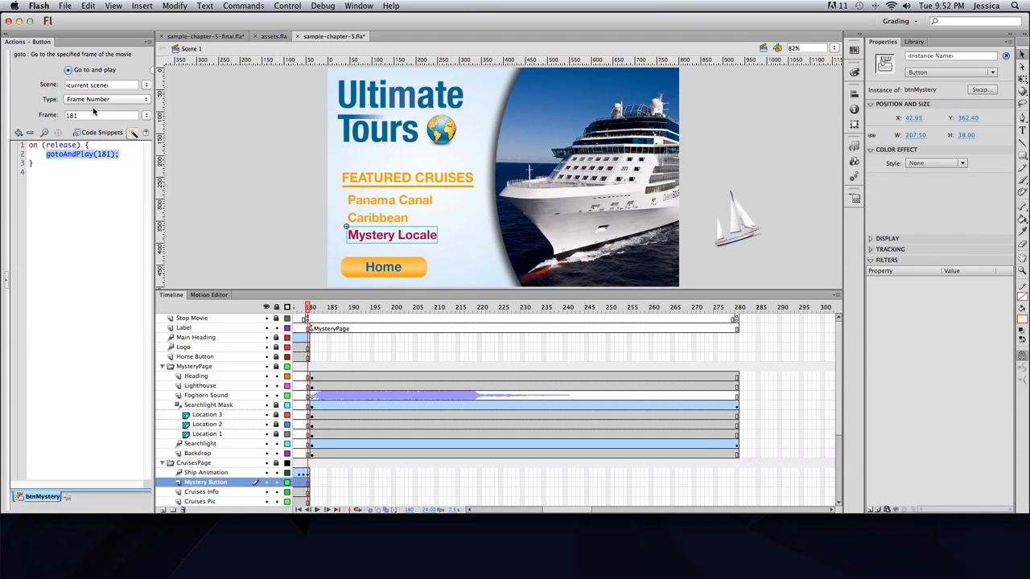
click(102, 99)
click(103, 111)
click(146, 117)
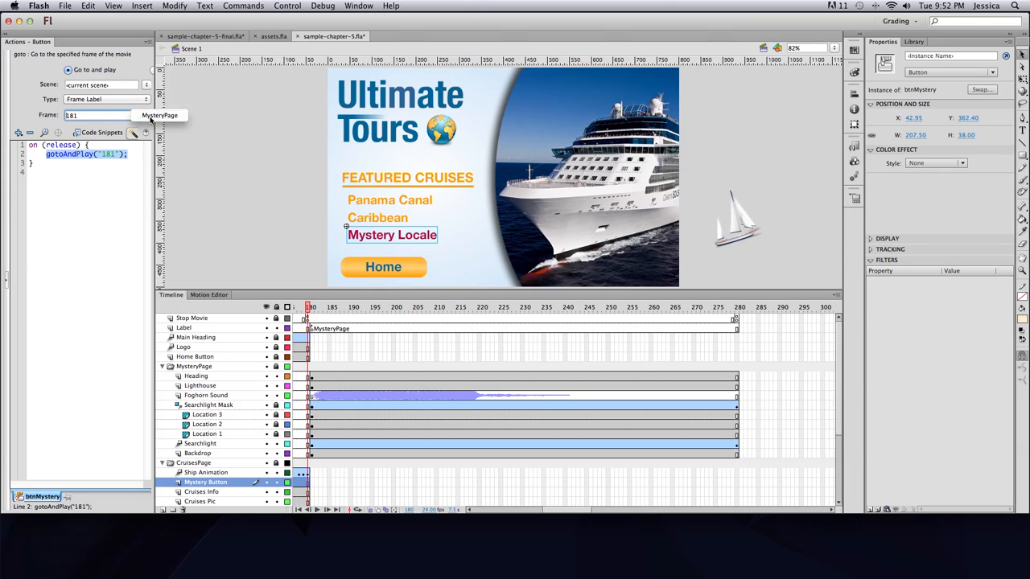
click(159, 115)
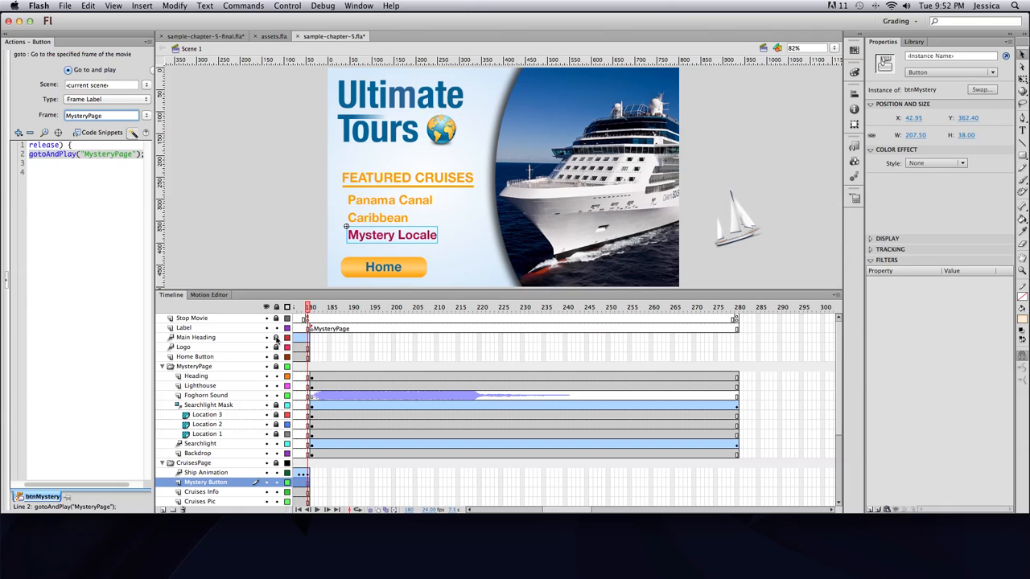
Select the MysteryPage label frame and enlarge the timeline until every layer down to Background fits.
click(311, 329)
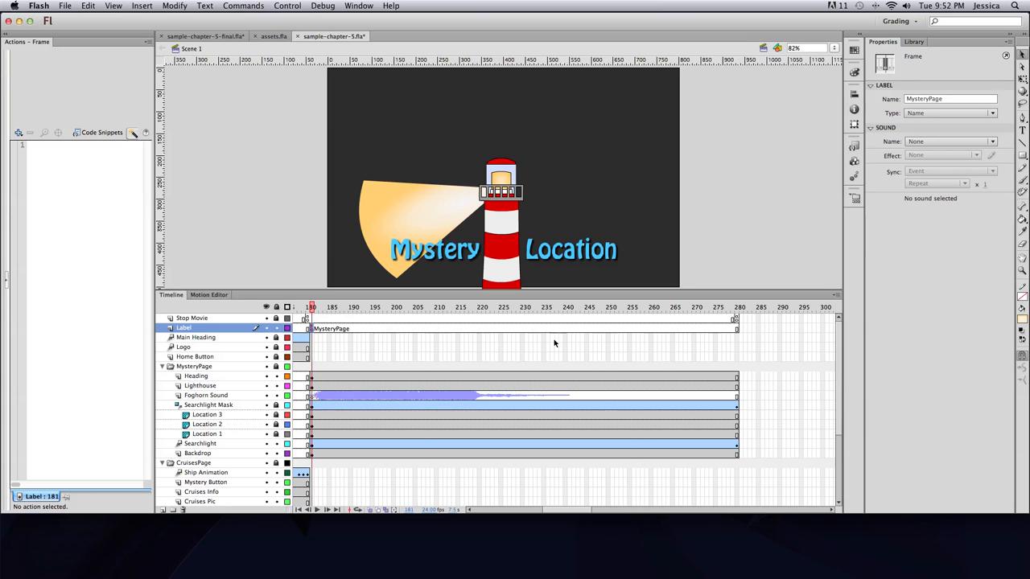
scroll(561, 340, left, 8)
scroll(545, 340, right, 3)
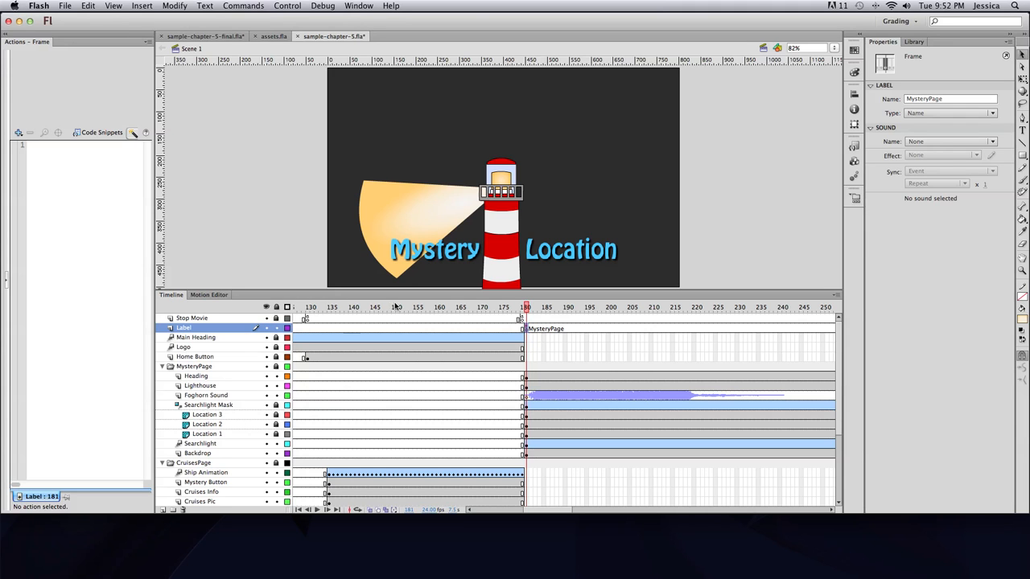
drag(397, 290, 449, 178)
mouse_move(527, 200)
mouse_down()
mouse_move(346, 202)
mouse_move(528, 201)
mouse_up()
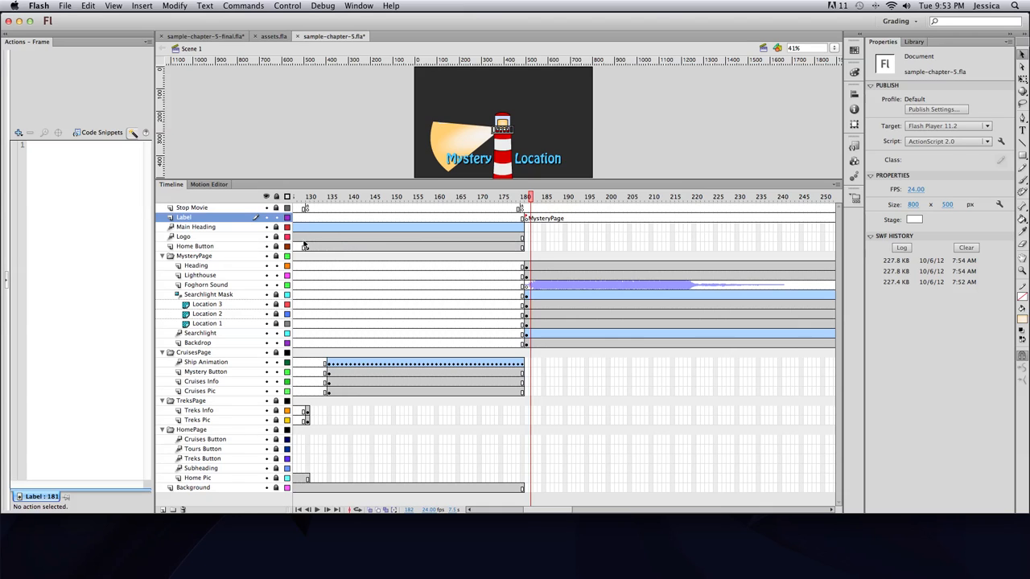
Unlock all layers and check the Treks button's action on the home page at frame 124.
drag(534, 200, 391, 202)
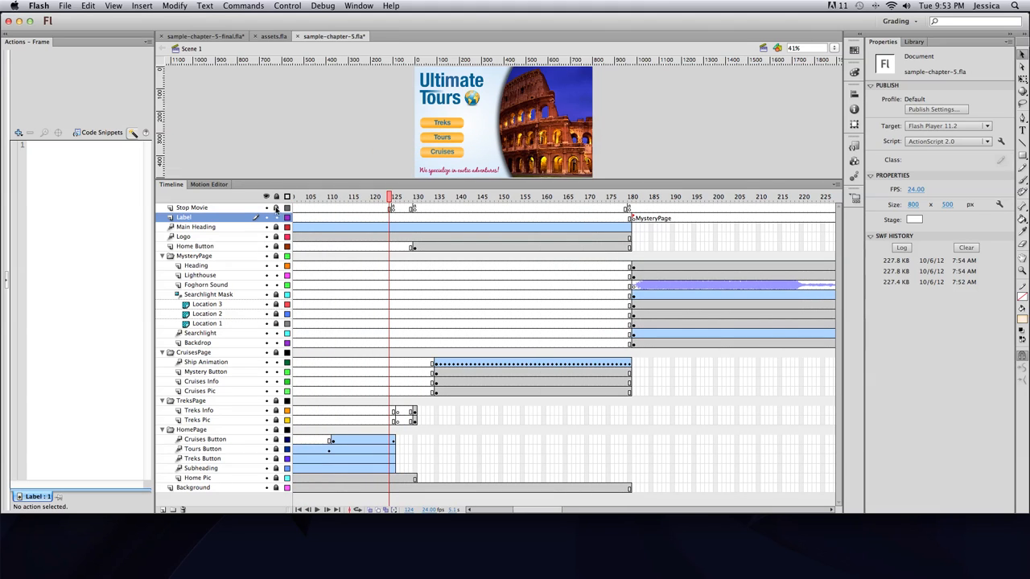
click(455, 125)
click(78, 161)
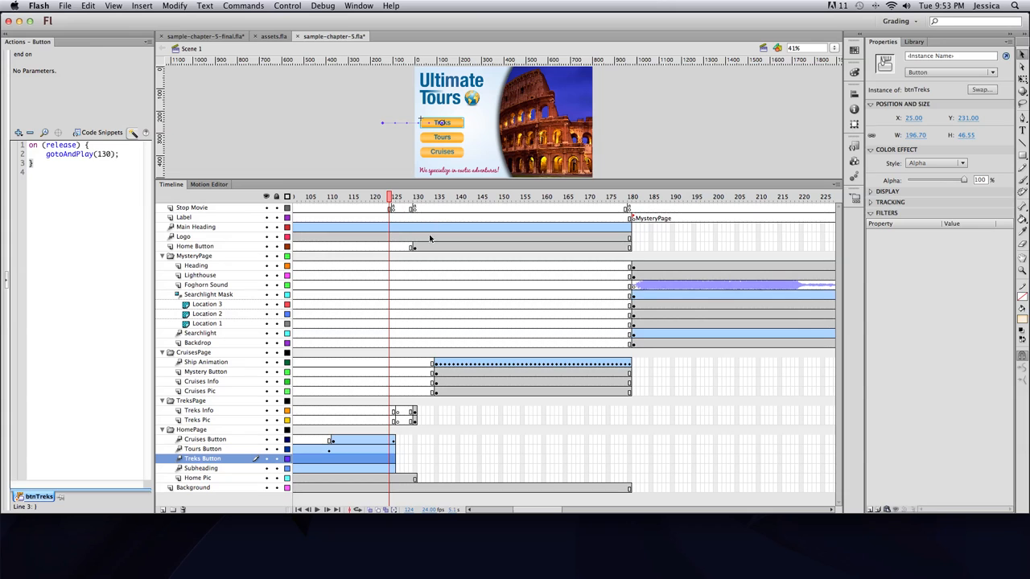
Lock the Searchlight Mask, Location 1 to 3 and Searchlight layers, and preview the masked searchlight up to frame 280.
drag(393, 204, 616, 204)
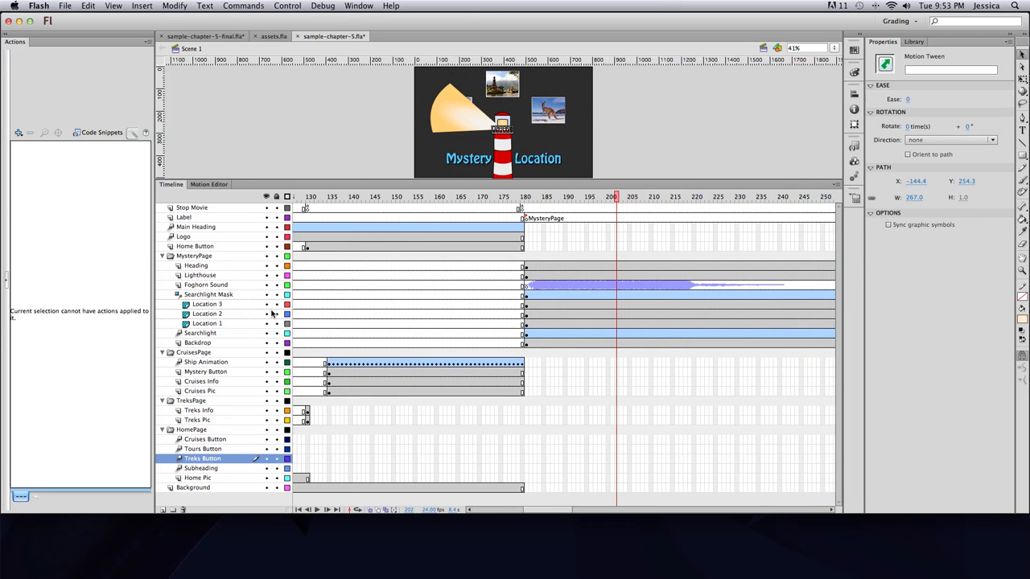
drag(276, 294, 283, 331)
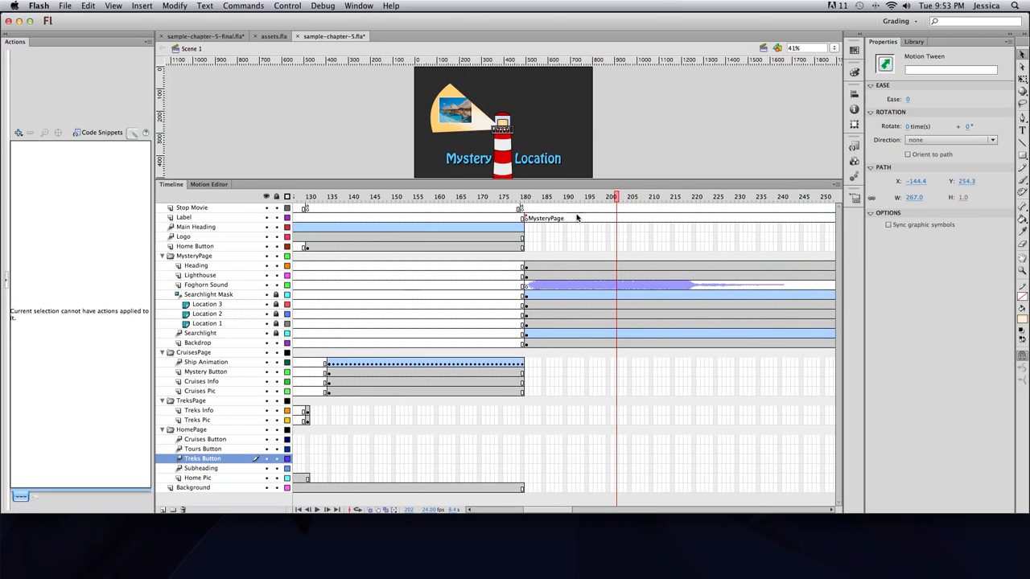
drag(618, 199, 759, 223)
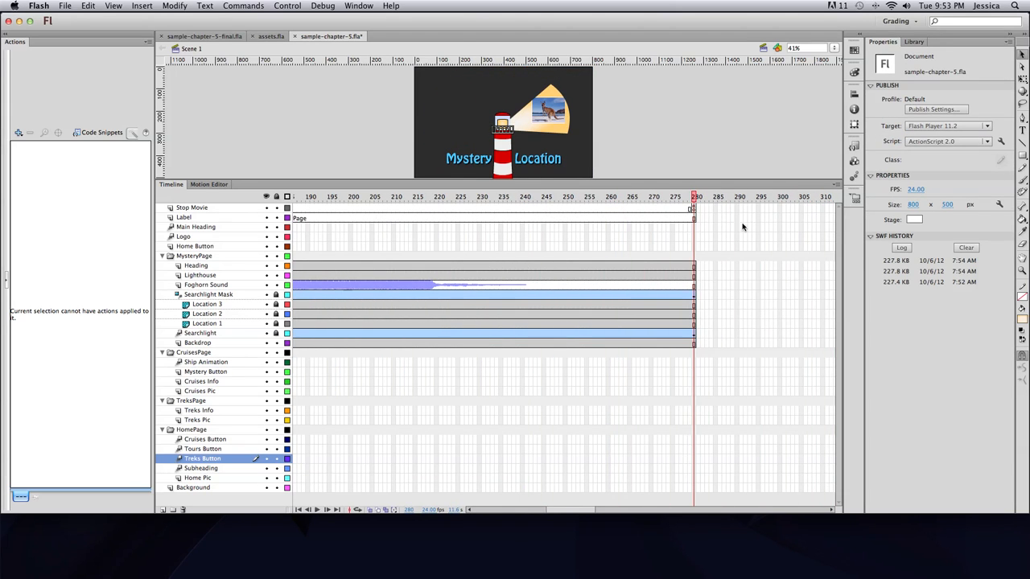
click(697, 276)
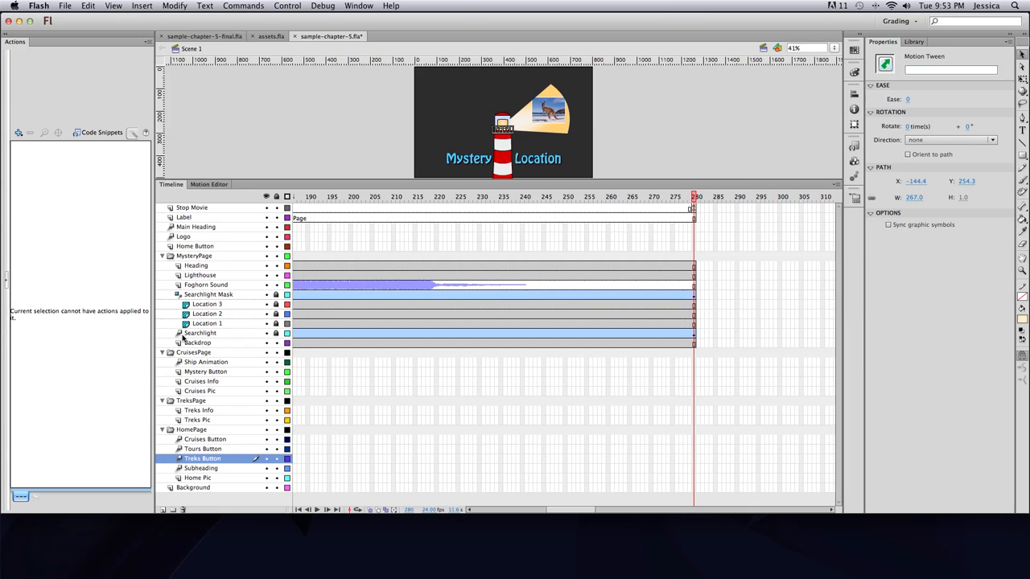
Select the Searchlight layer in the MysteryPage folder and open its layer commands.
click(224, 333)
right_click(226, 333)
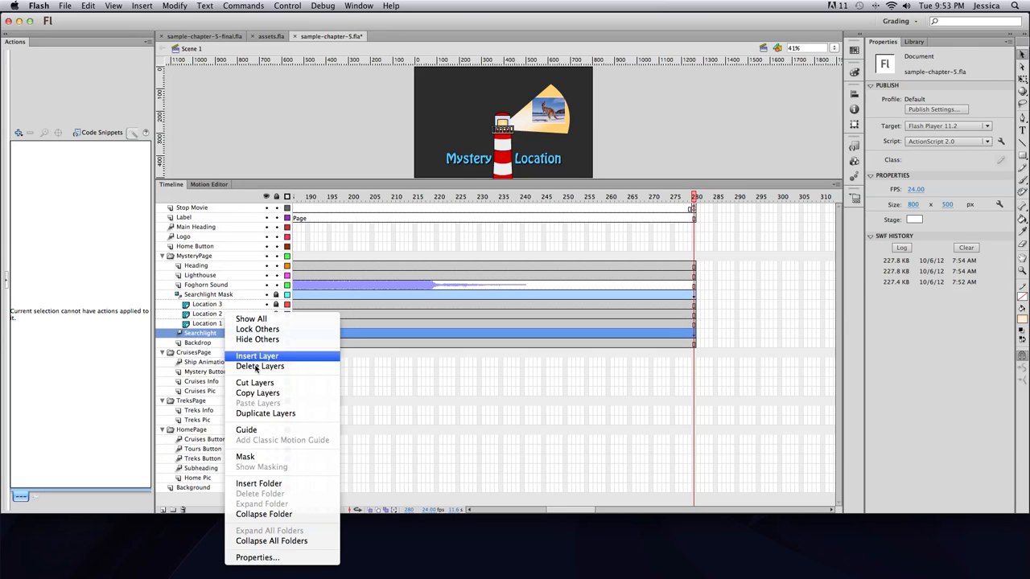